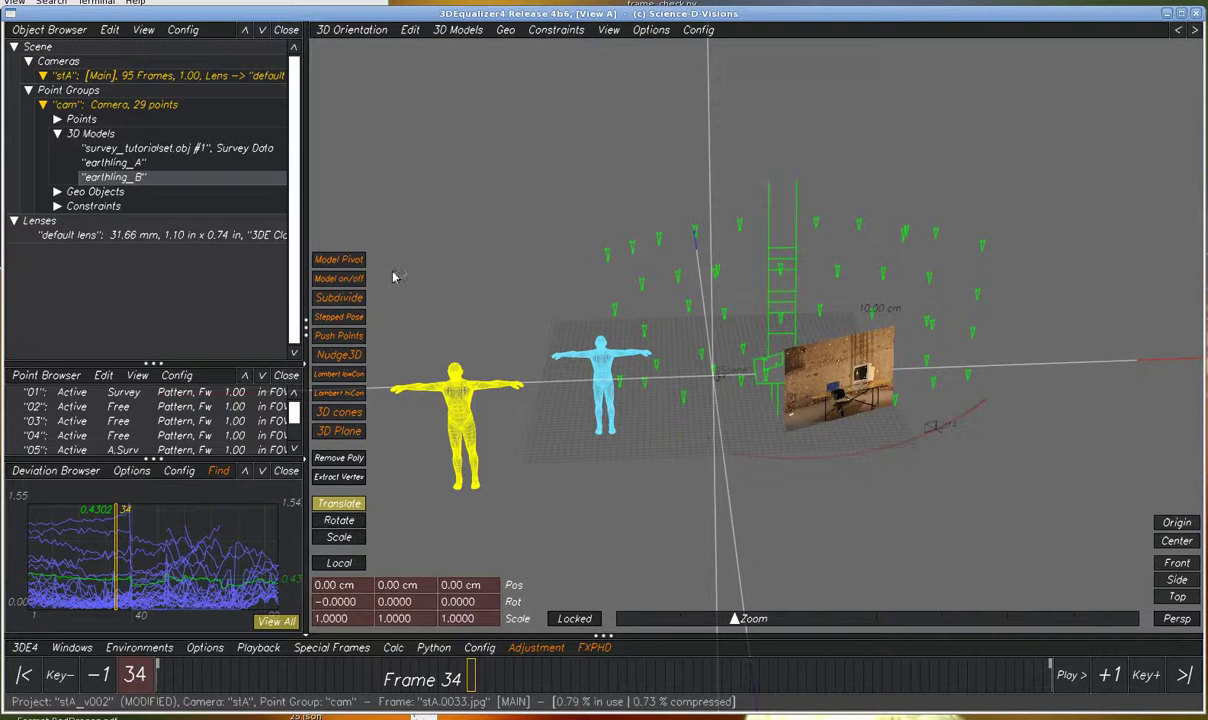
Open the Model Pivot tool for translating 3D model pivots and place its window clear of the two earthling models
{"action": "left_click", "coordinate": [325, 258]}
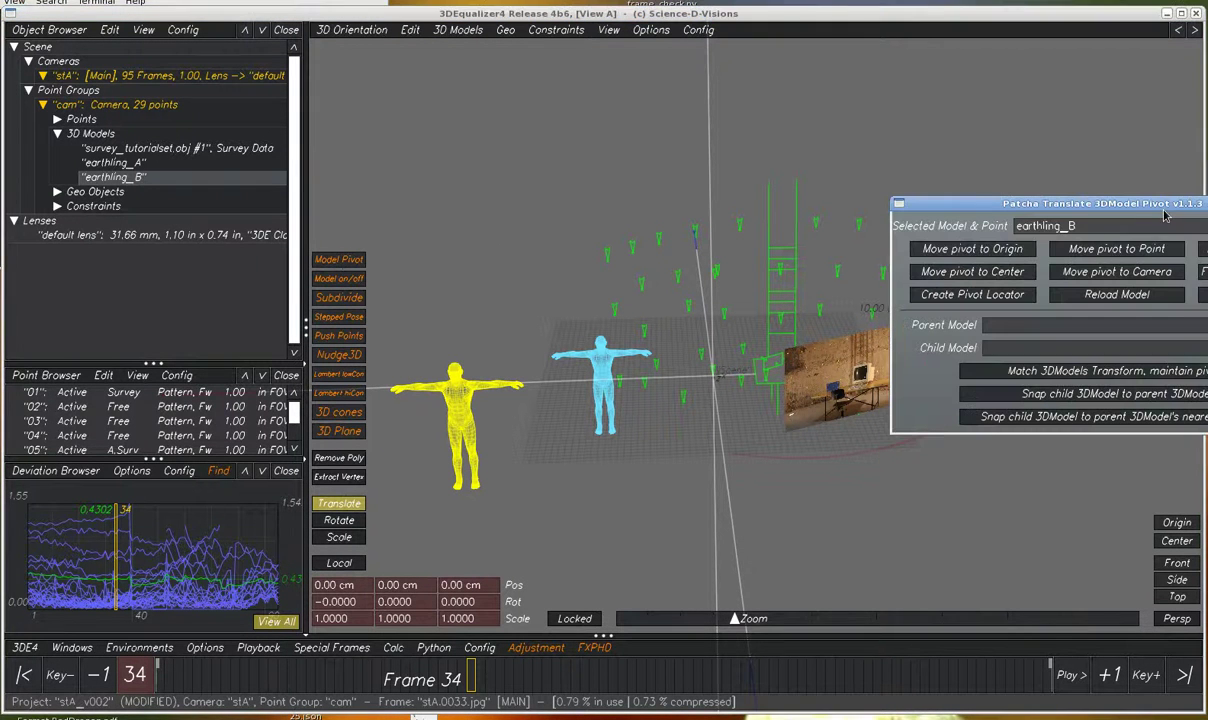
{"action": "left_click_drag", "start_coordinate": [1122, 203], "coordinate": [654, 164]}
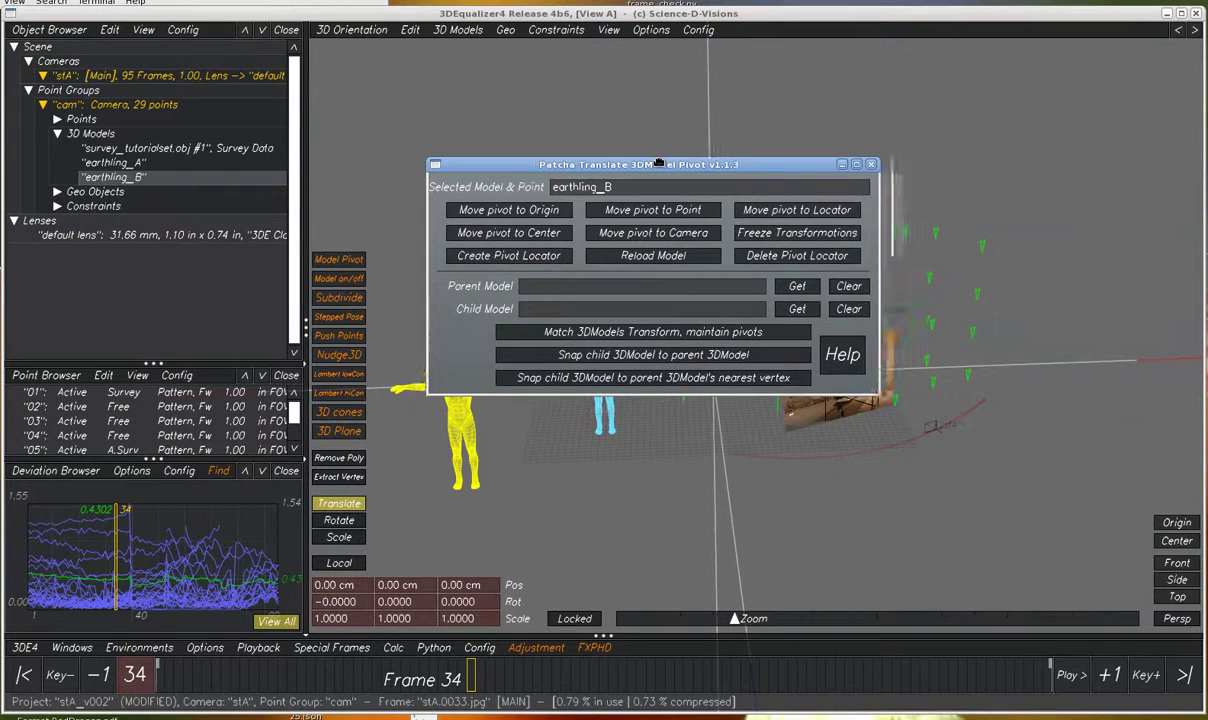
{"action": "left_click", "coordinate": [430, 165]}
{"action": "left_click", "coordinate": [485, 243]}
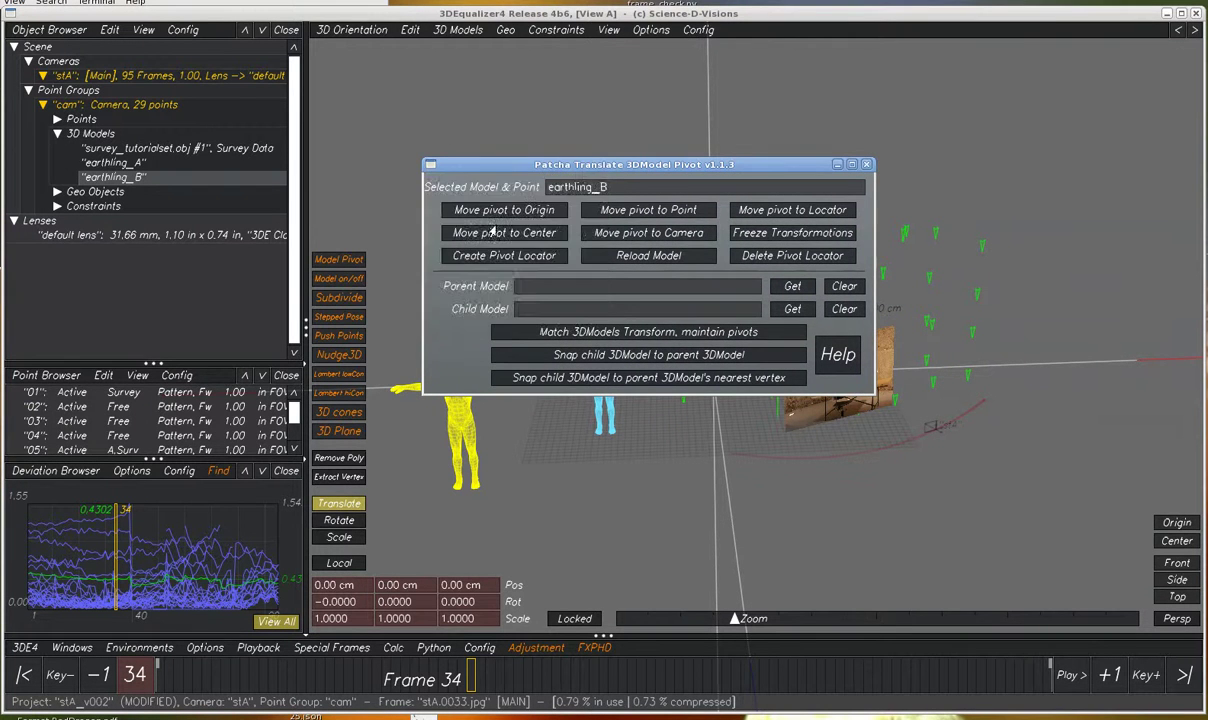
{"action": "left_click_drag", "start_coordinate": [602, 164], "coordinate": [866, 201]}
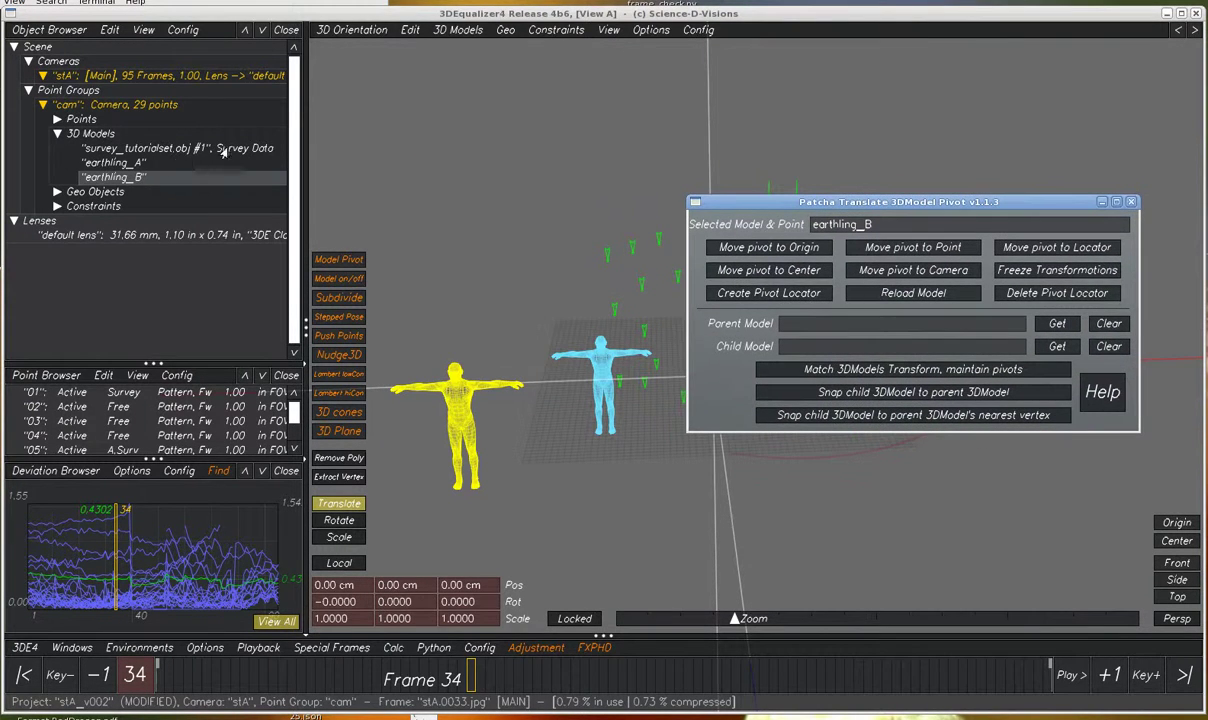
Select earthling_A and move its pivot to the origin, followed by the model's own center
{"action": "left_click", "coordinate": [128, 163]}
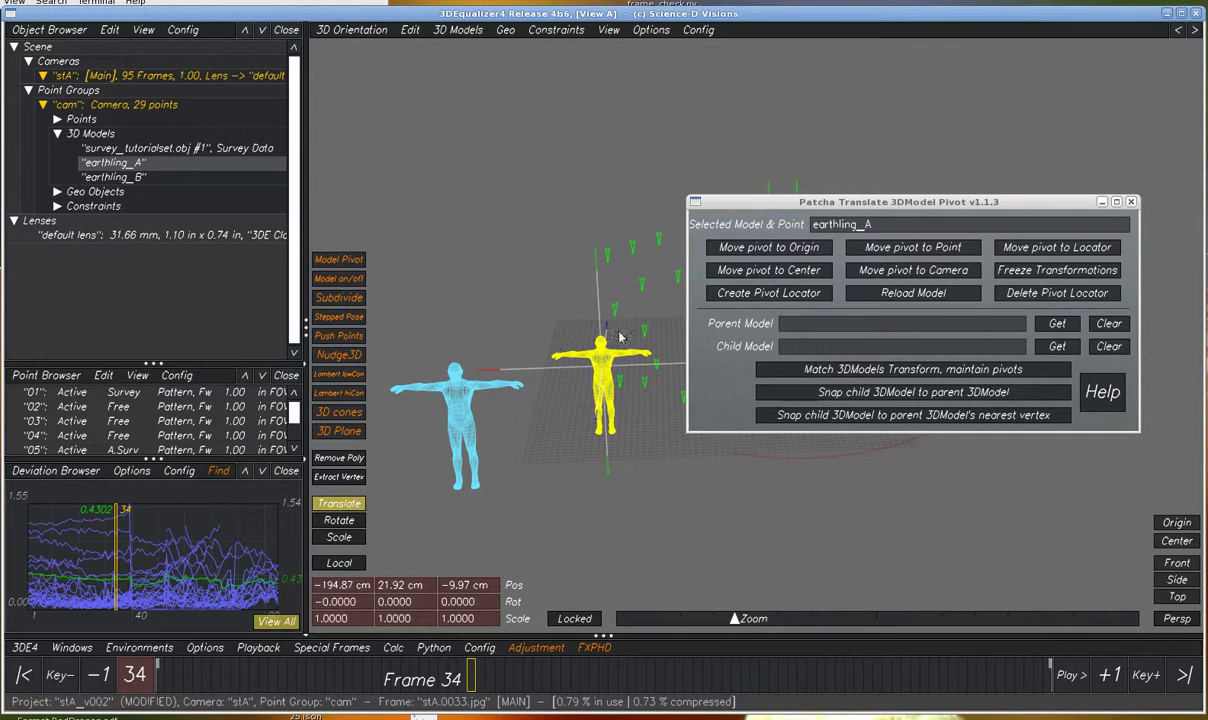
{"action": "left_click_drag", "start_coordinate": [859, 204], "coordinate": [356, 49]}
{"action": "left_click", "coordinate": [281, 95]}
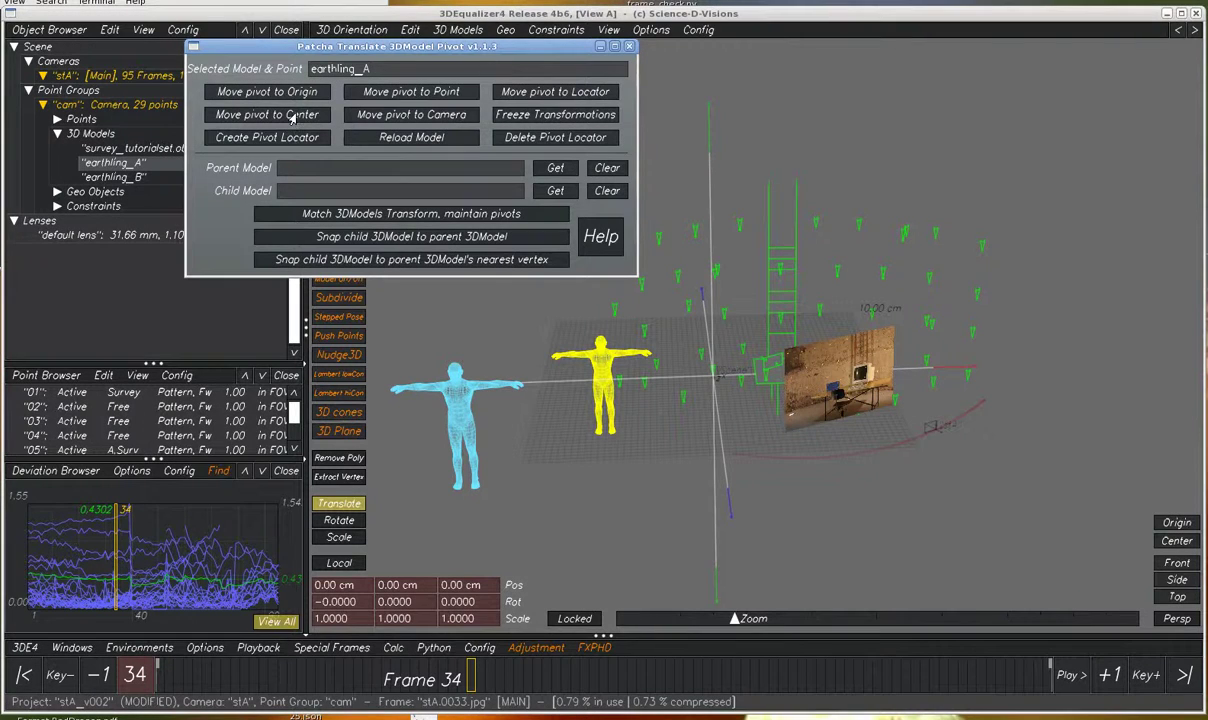
{"action": "left_click", "coordinate": [292, 115]}
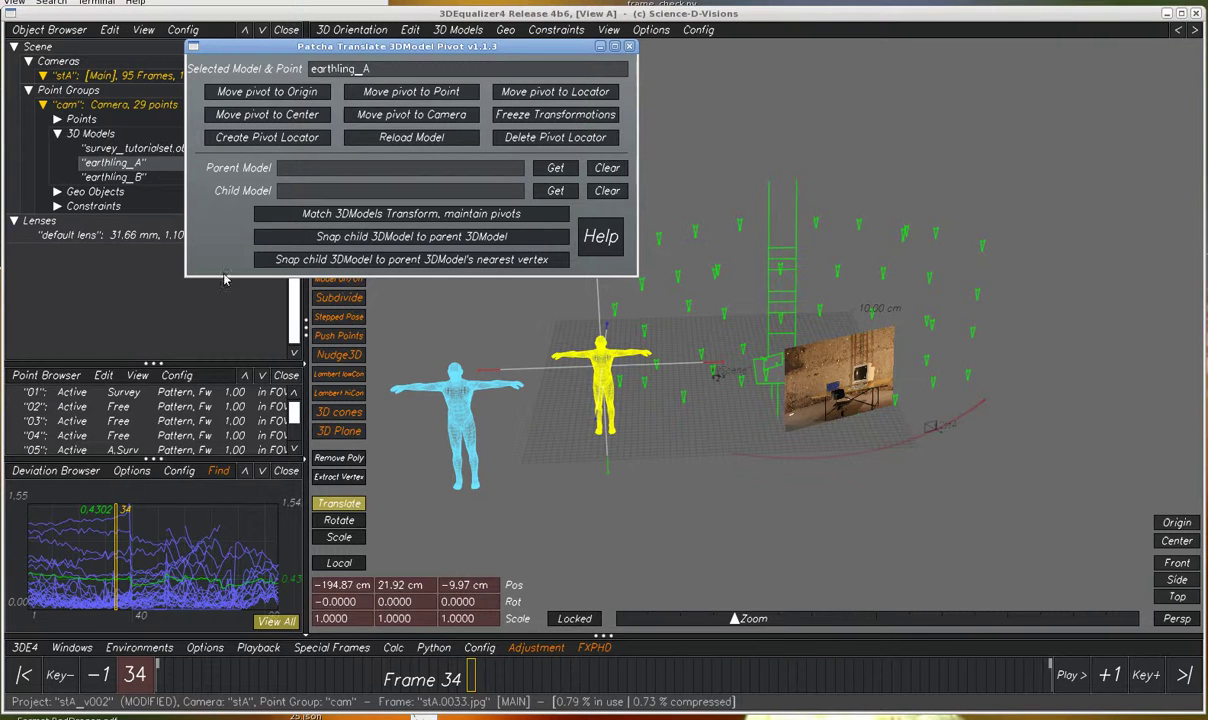
Select point 02 and move earthling_A's pivot to that point, followed by the camera position
{"action": "left_click", "coordinate": [73, 406]}
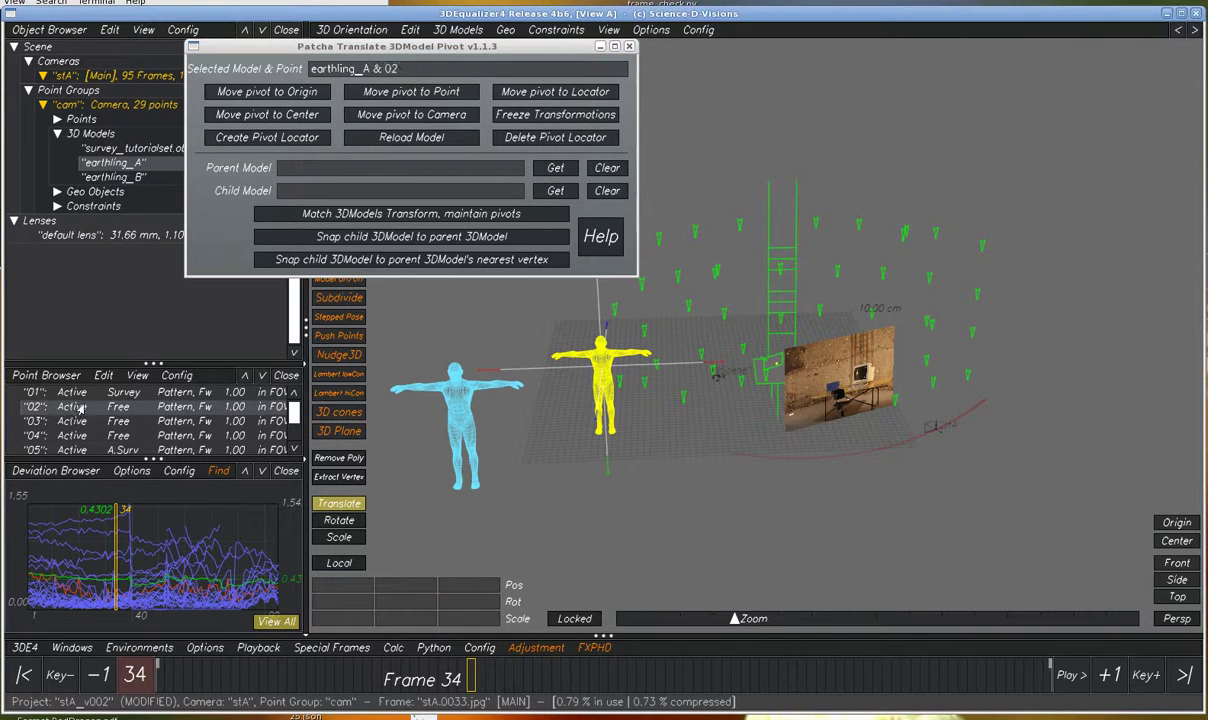
{"action": "left_click", "coordinate": [416, 92]}
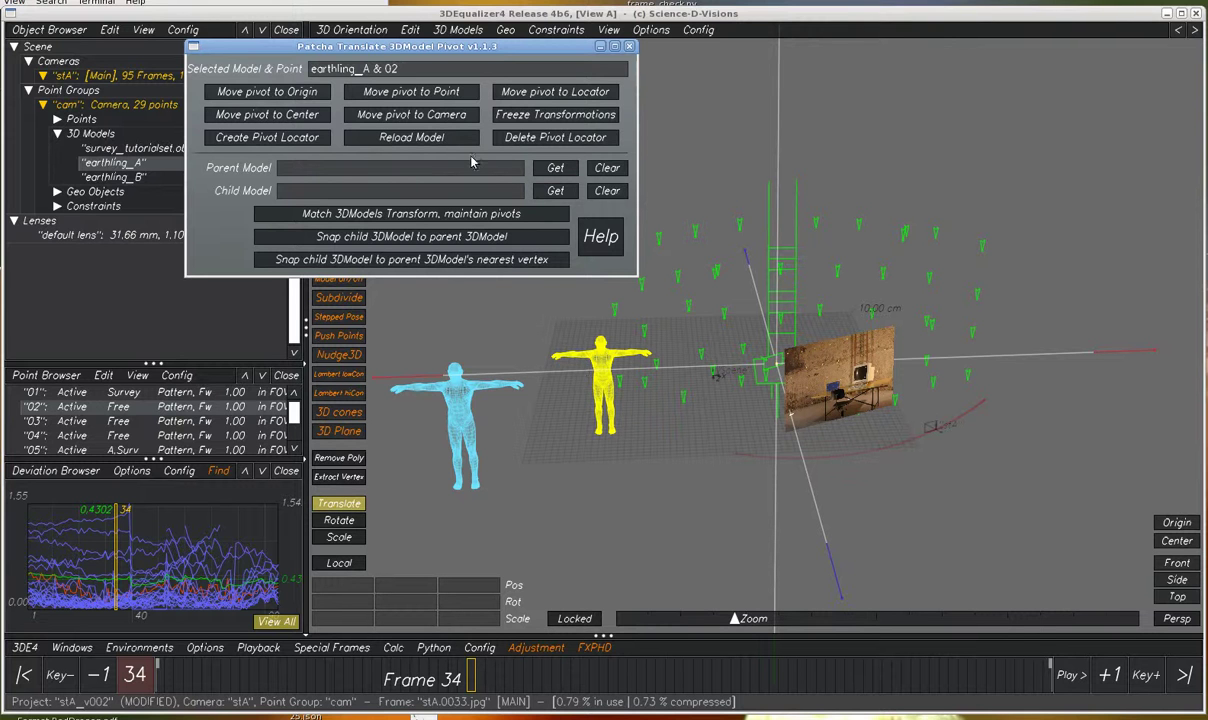
{"action": "left_click", "coordinate": [434, 116]}
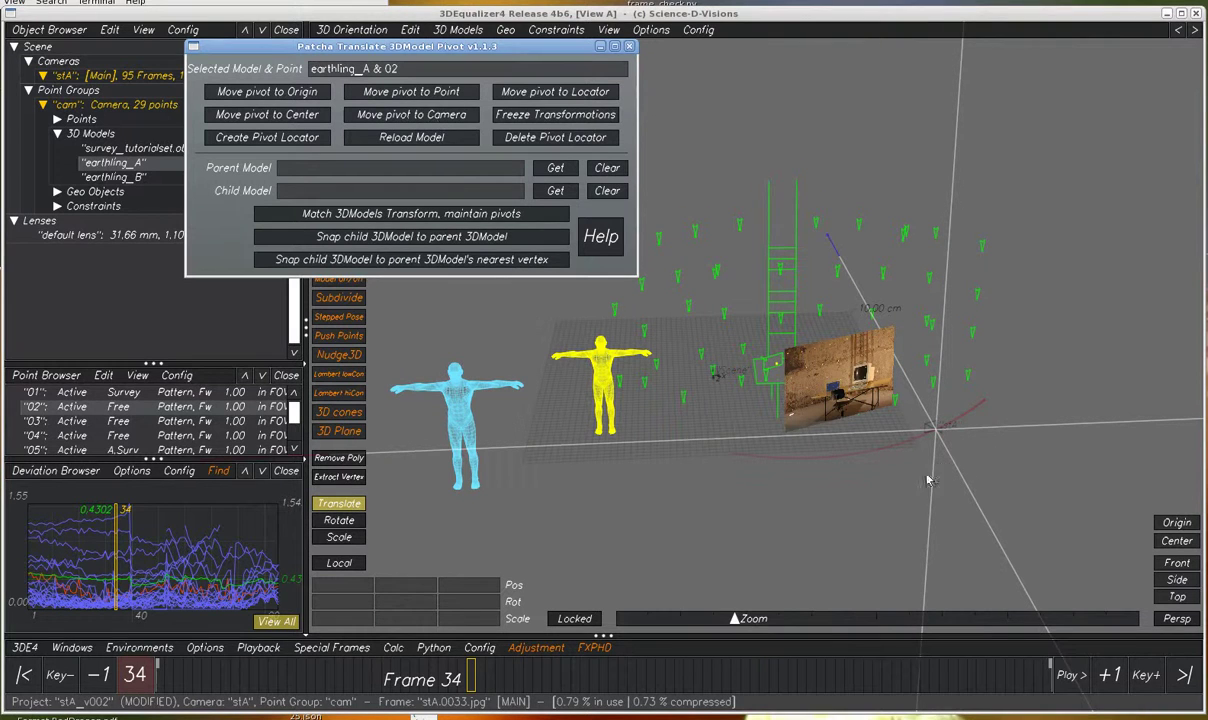
Reload the earthling_A model and select it again in the 3D view
{"action": "left_click", "coordinate": [421, 138]}
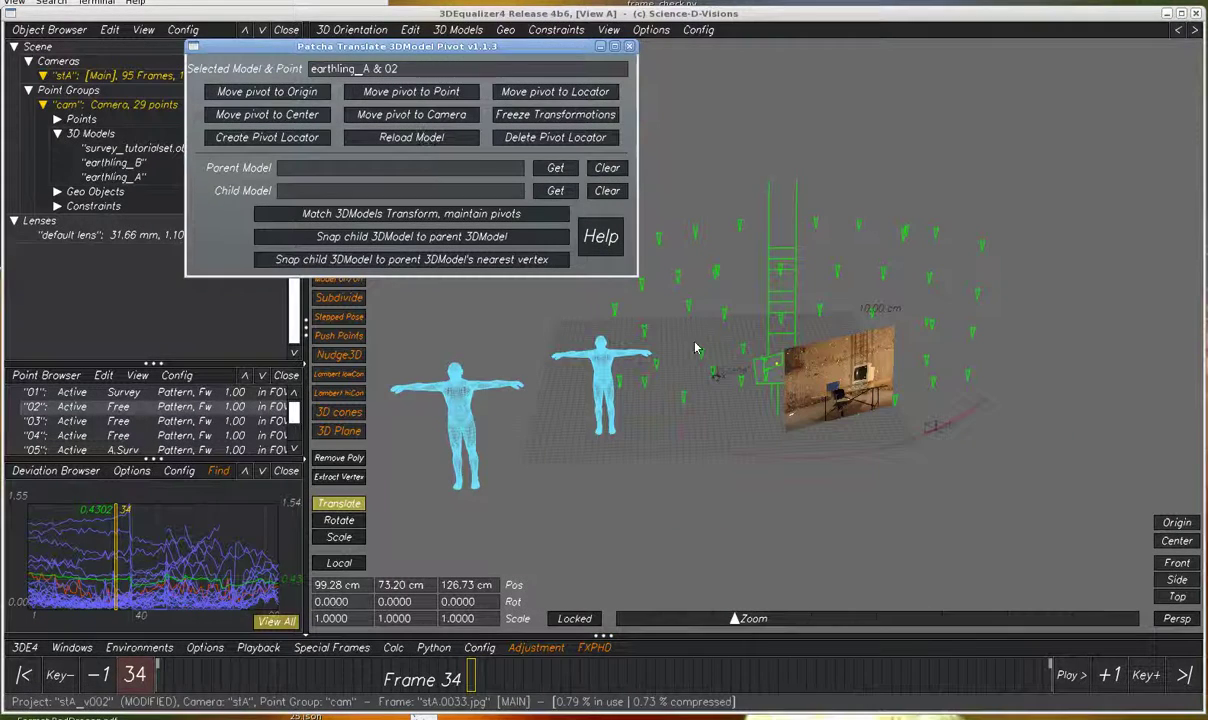
{"action": "left_click", "coordinate": [631, 399]}
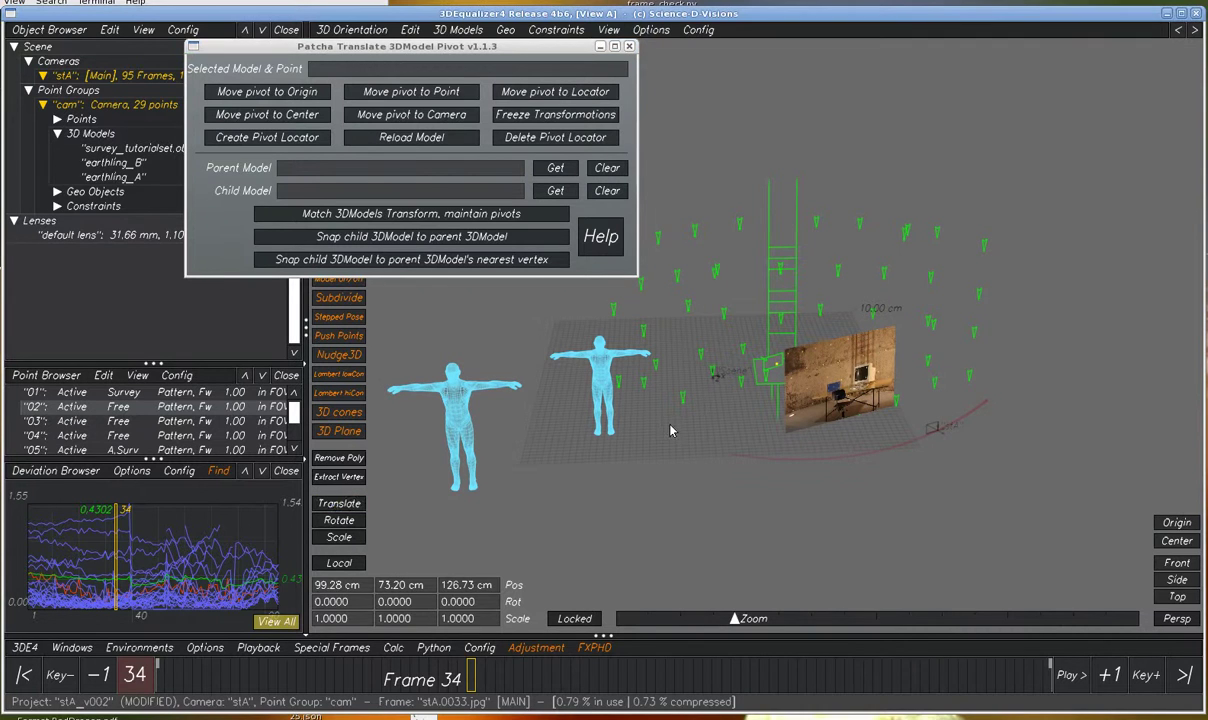
{"action": "left_click", "coordinate": [596, 378]}
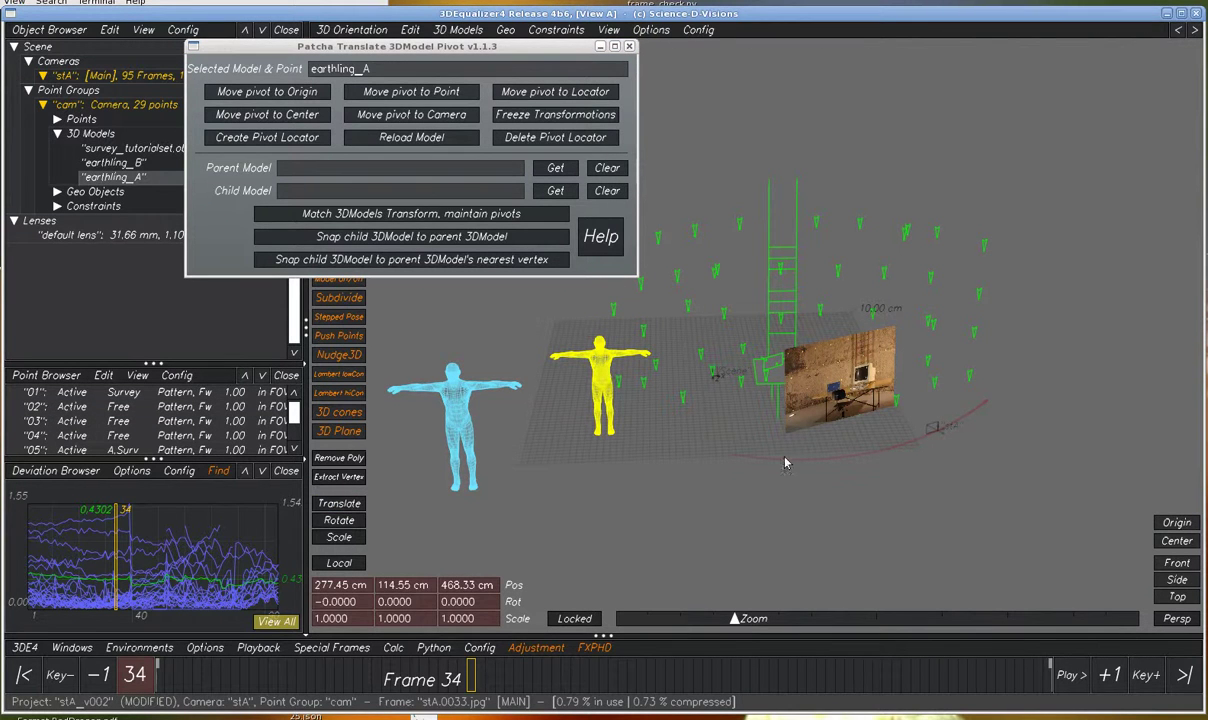
Scale earthling_A to 1.3 on all three axes about its pivot at the camera
{"action": "right_click_drag", "start_coordinate": [785, 458], "coordinate": [747, 437]}
{"action": "key", "text": "t"}
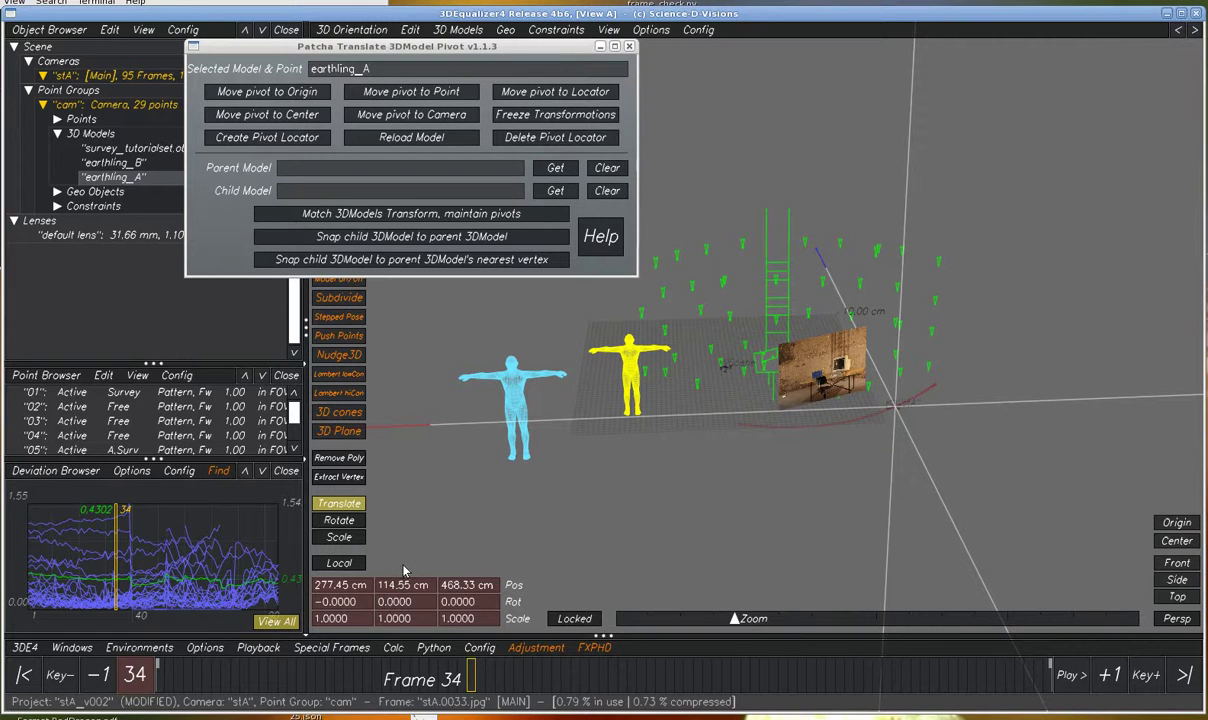
{"action": "left_click", "coordinate": [355, 619]}
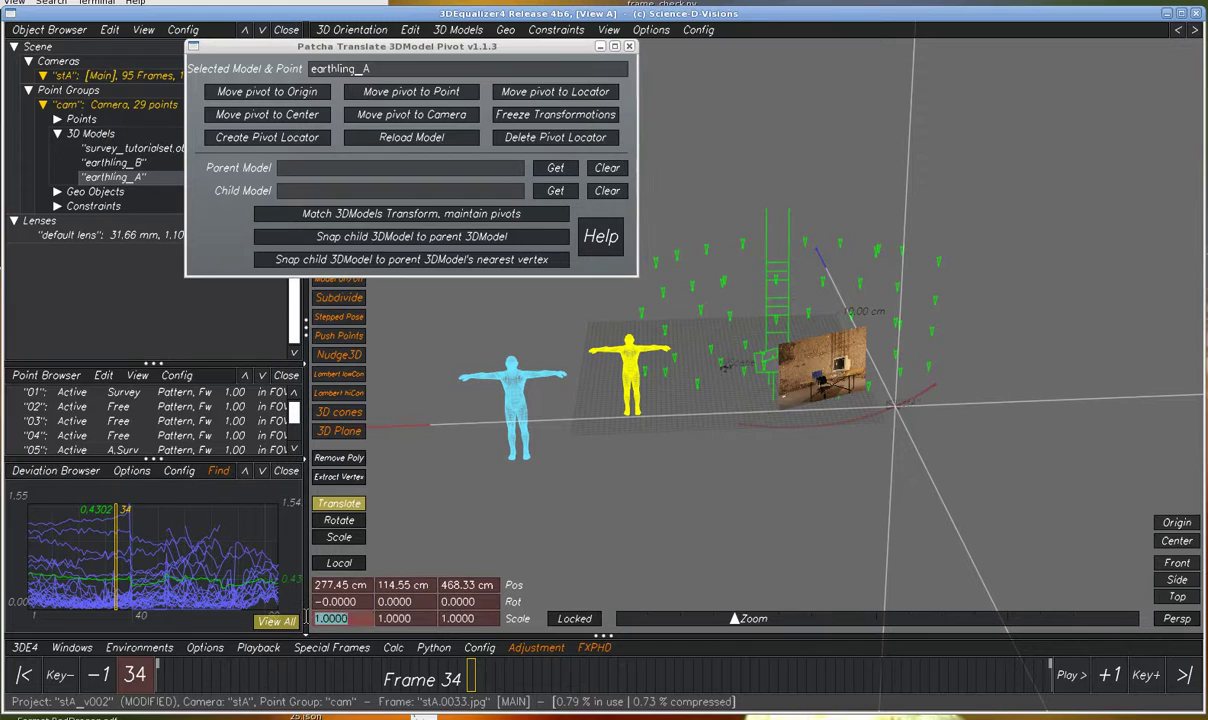
{"action": "type", "text": "1.3"}
{"action": "key", "text": "Tab"}
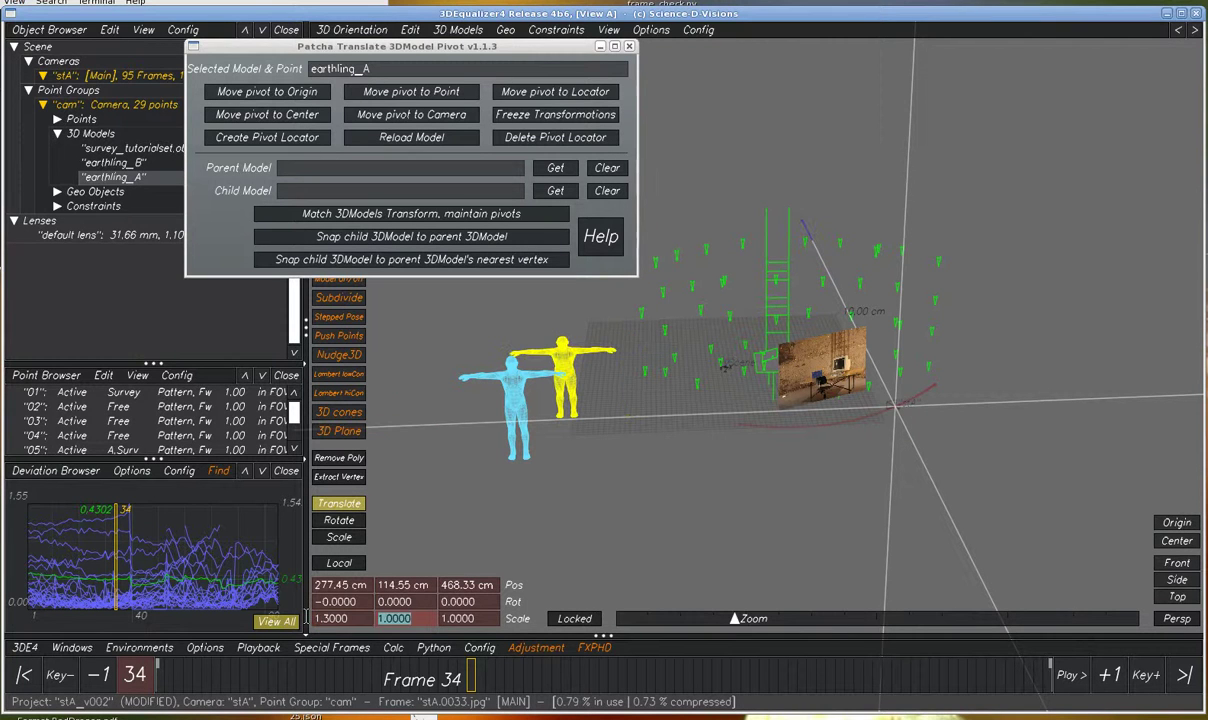
{"action": "type", "text": "1.3"}
{"action": "key", "text": "Tab"}
{"action": "type", "text": "1"}
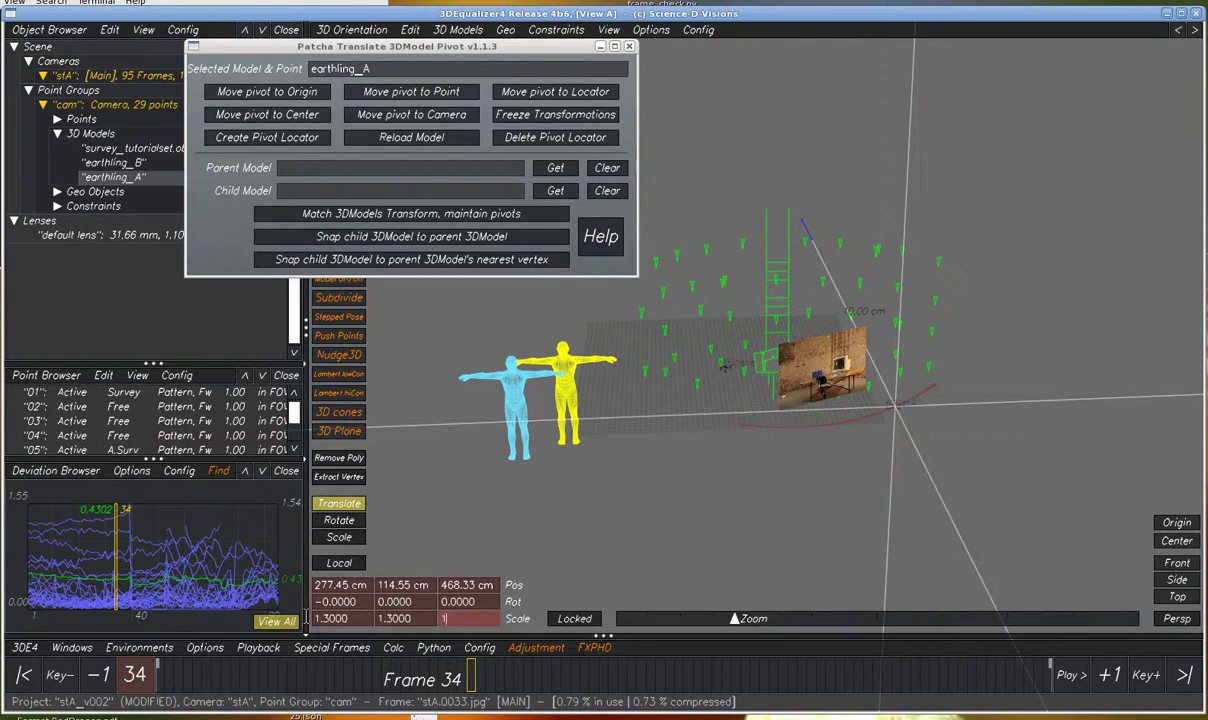
{"action": "type", "text": ".3"}
{"action": "key", "text": "Return"}
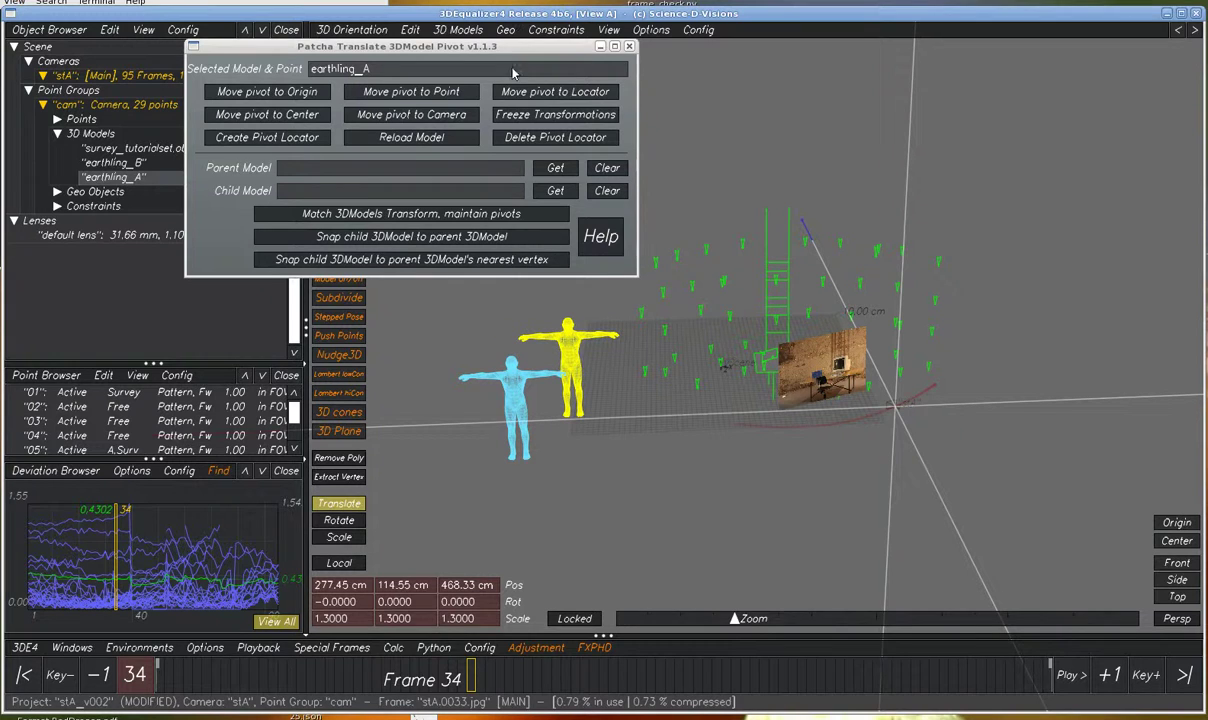
Freeze earthling_A's transformations and move its pivot to the model's center
{"action": "left_click", "coordinate": [519, 115]}
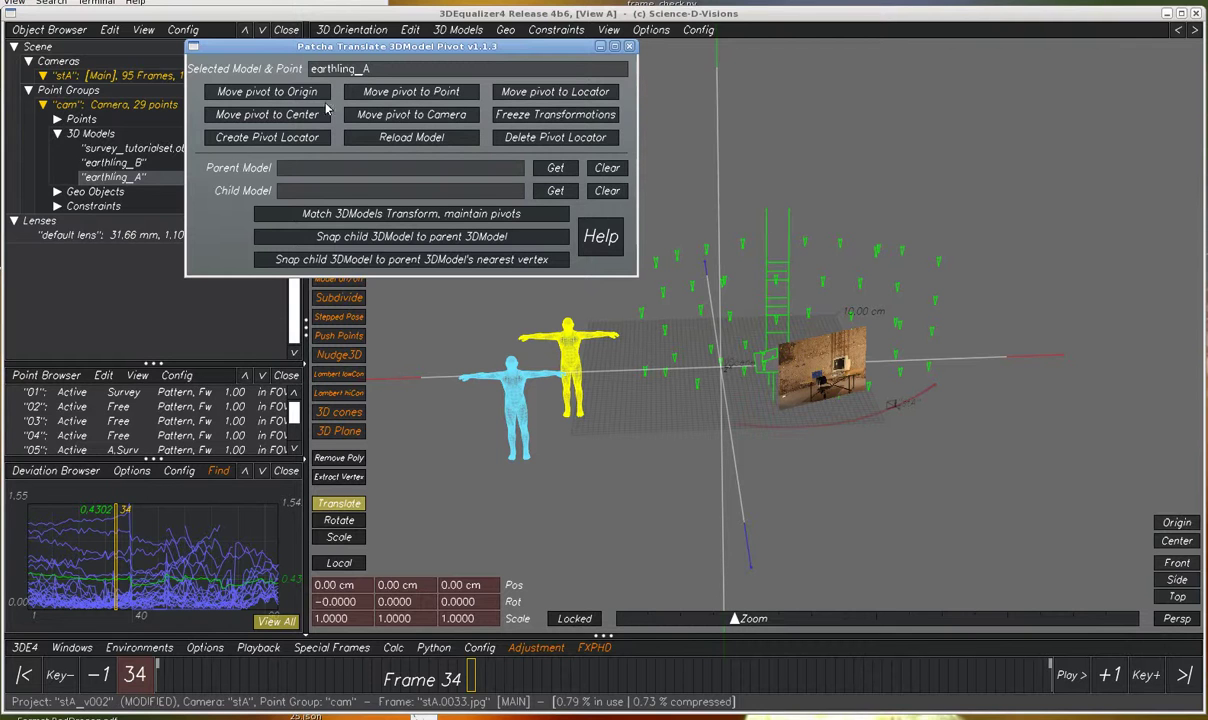
{"action": "left_click", "coordinate": [282, 113]}
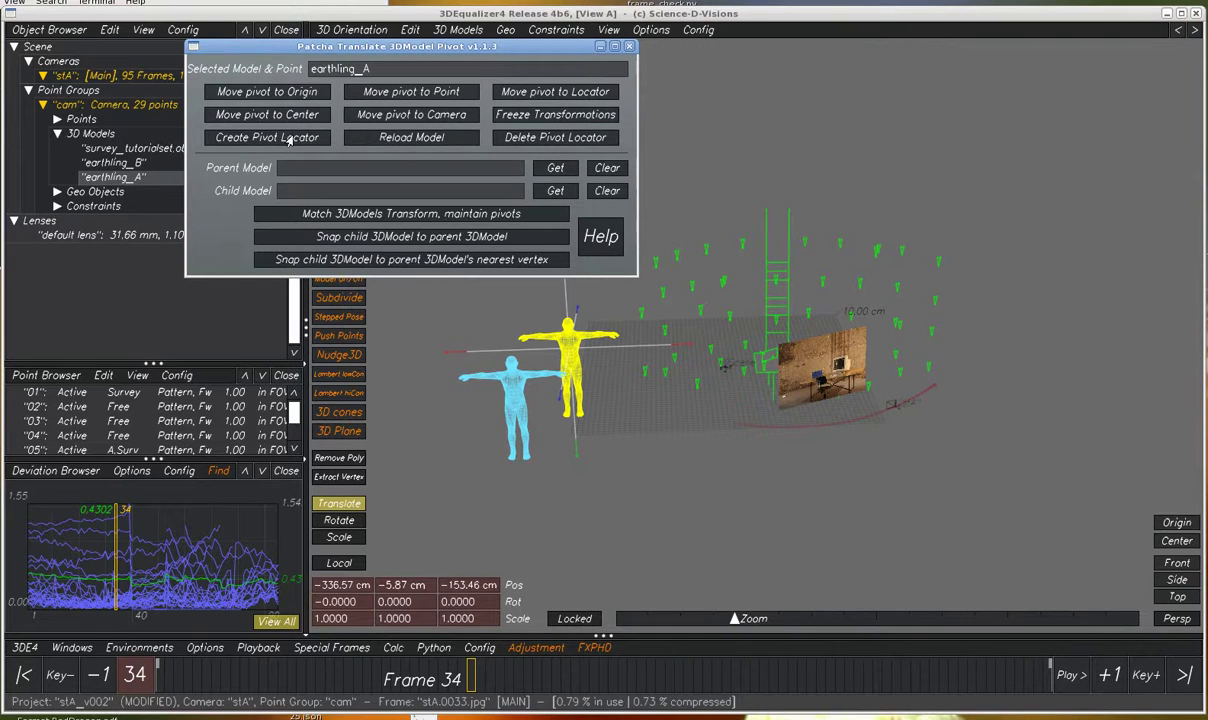
Create a pivot locator for earthling_A and inspect it up close inside the model
{"action": "left_click", "coordinate": [289, 139]}
{"action": "left_click", "coordinate": [118, 191]}
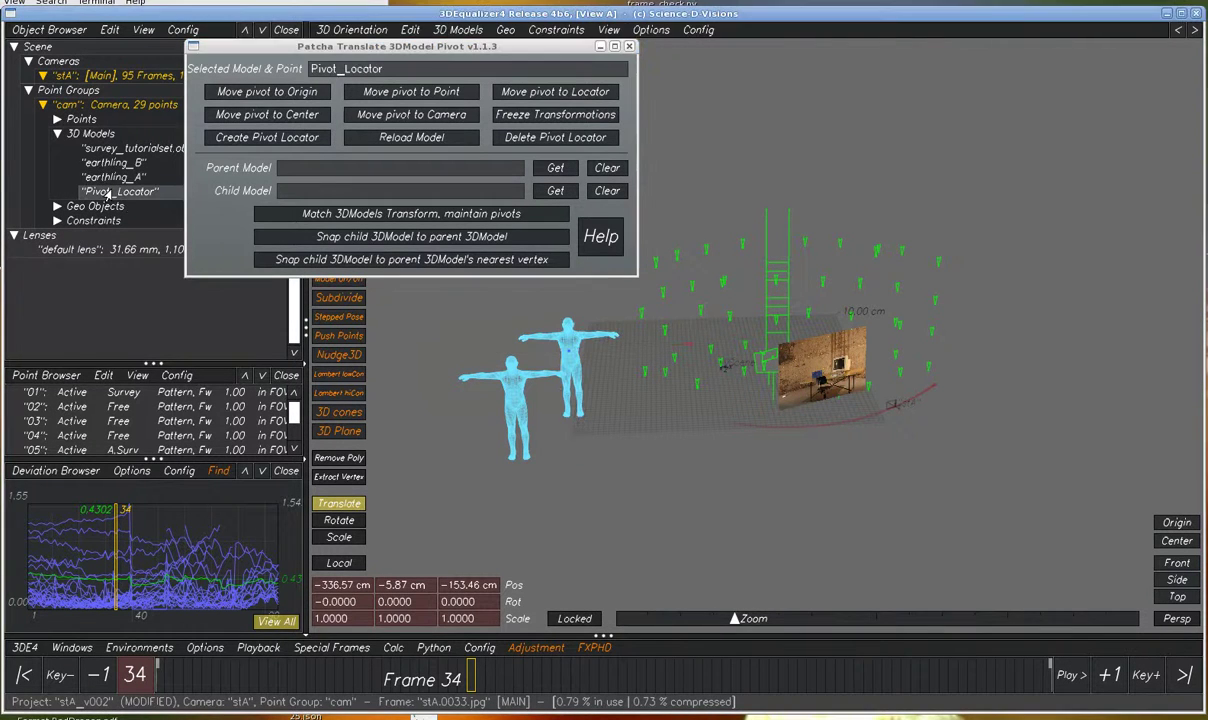
{"action": "left_click", "coordinate": [510, 316]}
{"action": "key", "text": "t"}
{"action": "scroll", "coordinate": [560, 360], "scroll_direction": "up", "scroll_amount": 5}
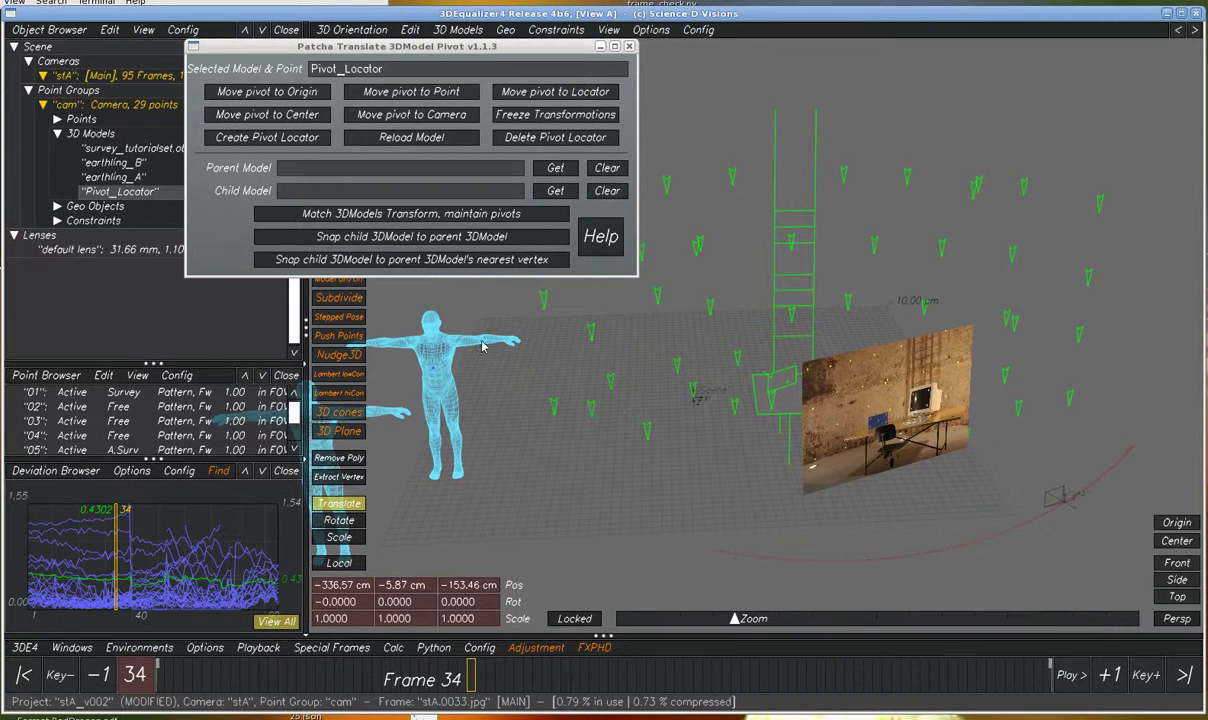
{"action": "left_click_drag", "start_coordinate": [405, 316], "coordinate": [450, 336]}
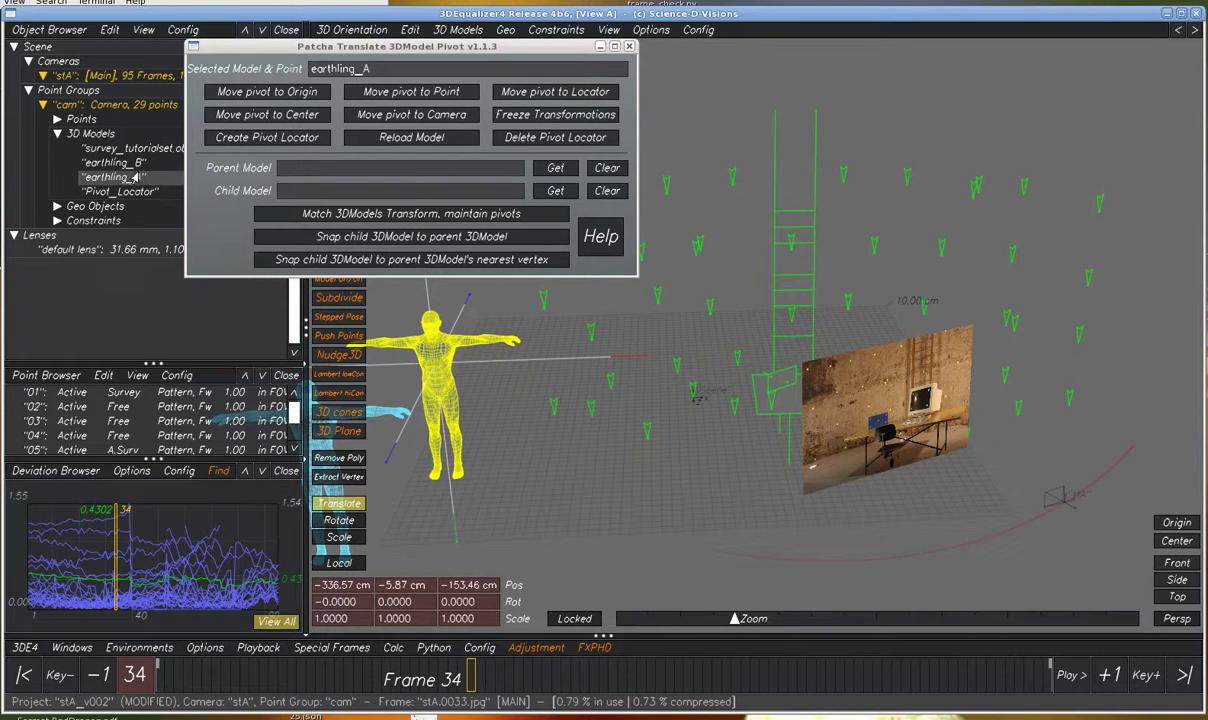
{"action": "scroll", "coordinate": [532, 404], "scroll_direction": "down", "scroll_amount": 5}
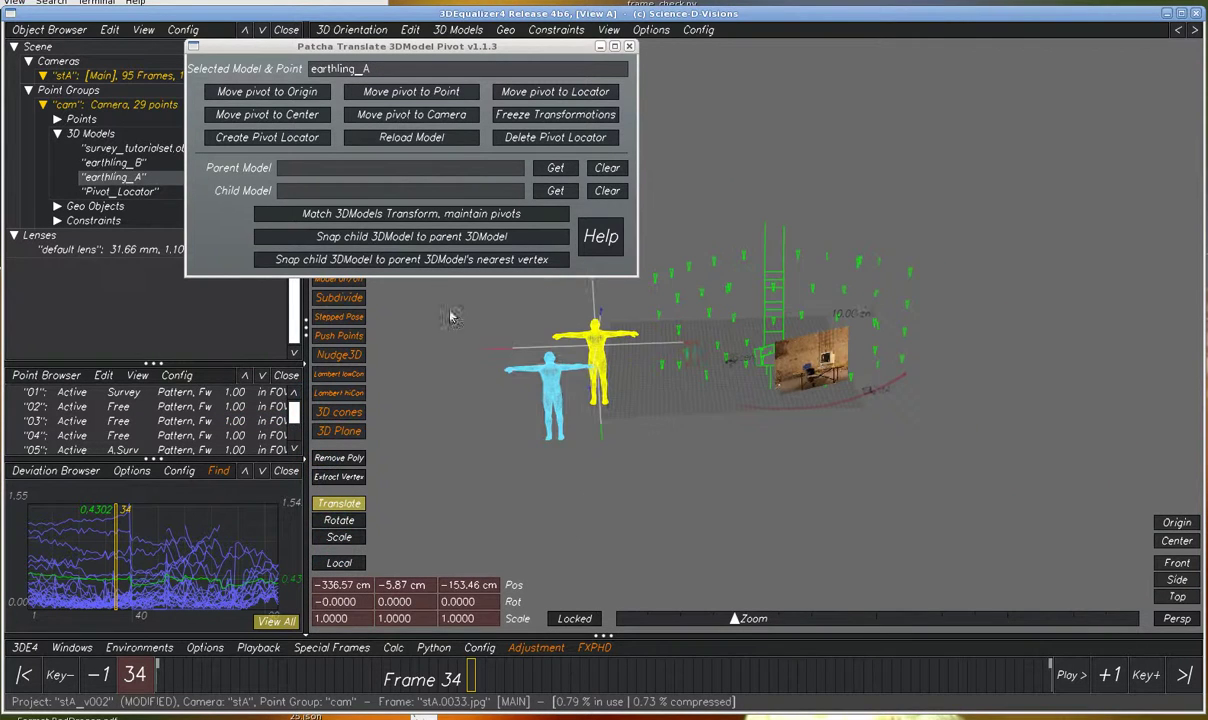
{"action": "left_click", "coordinate": [125, 191]}
{"action": "middle_click_drag", "start_coordinate": [747, 468], "coordinate": [757, 480]}
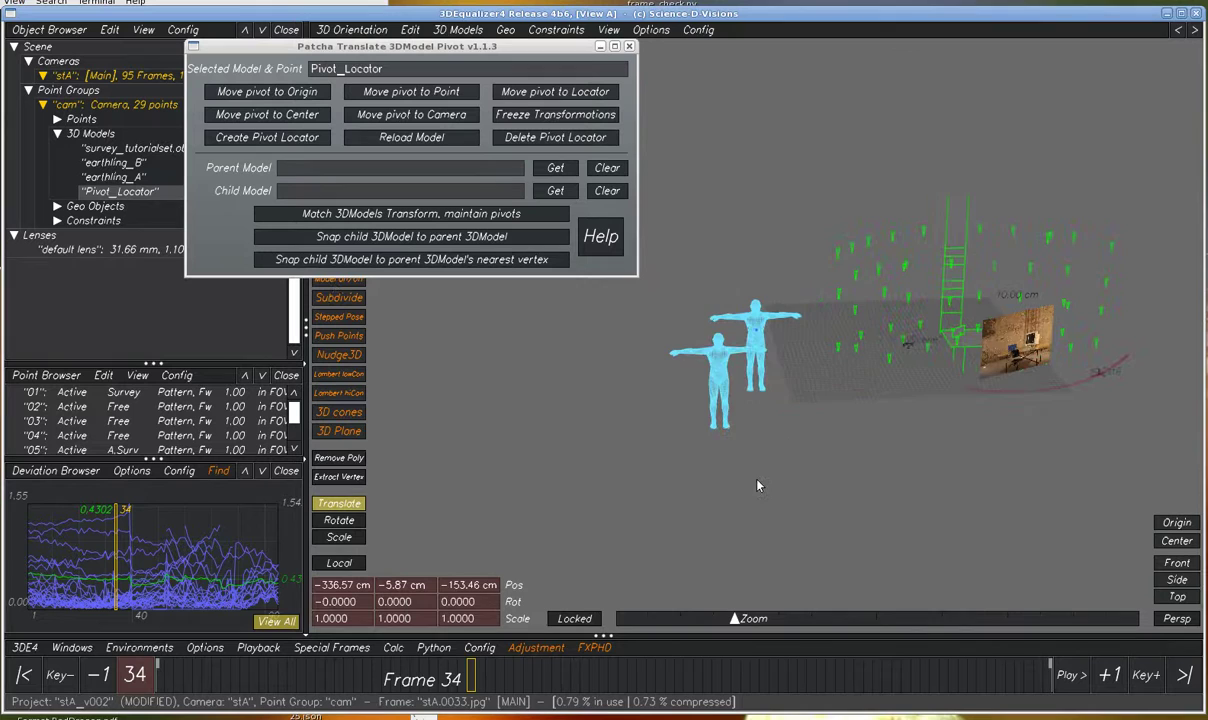
{"action": "scroll", "coordinate": [770, 350], "scroll_direction": "up", "scroll_amount": 10}
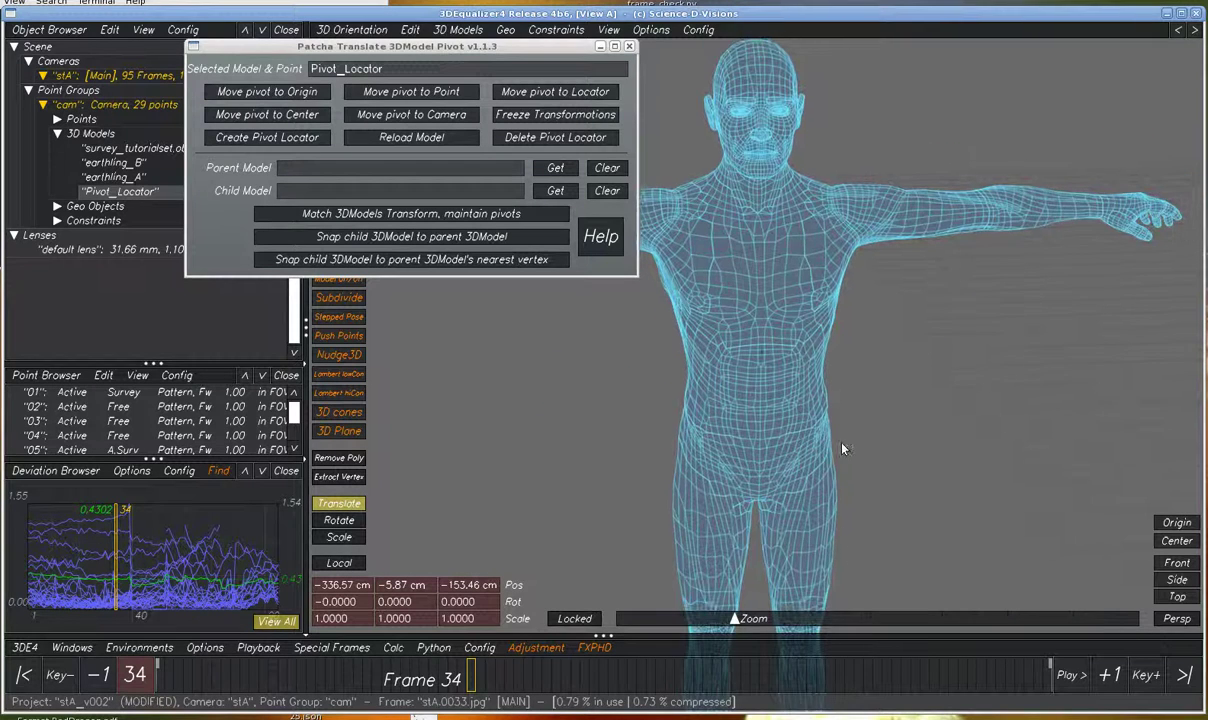
Select earthling_A and move it along the X axis to about -202 cm
{"action": "left_click", "coordinate": [112, 177]}
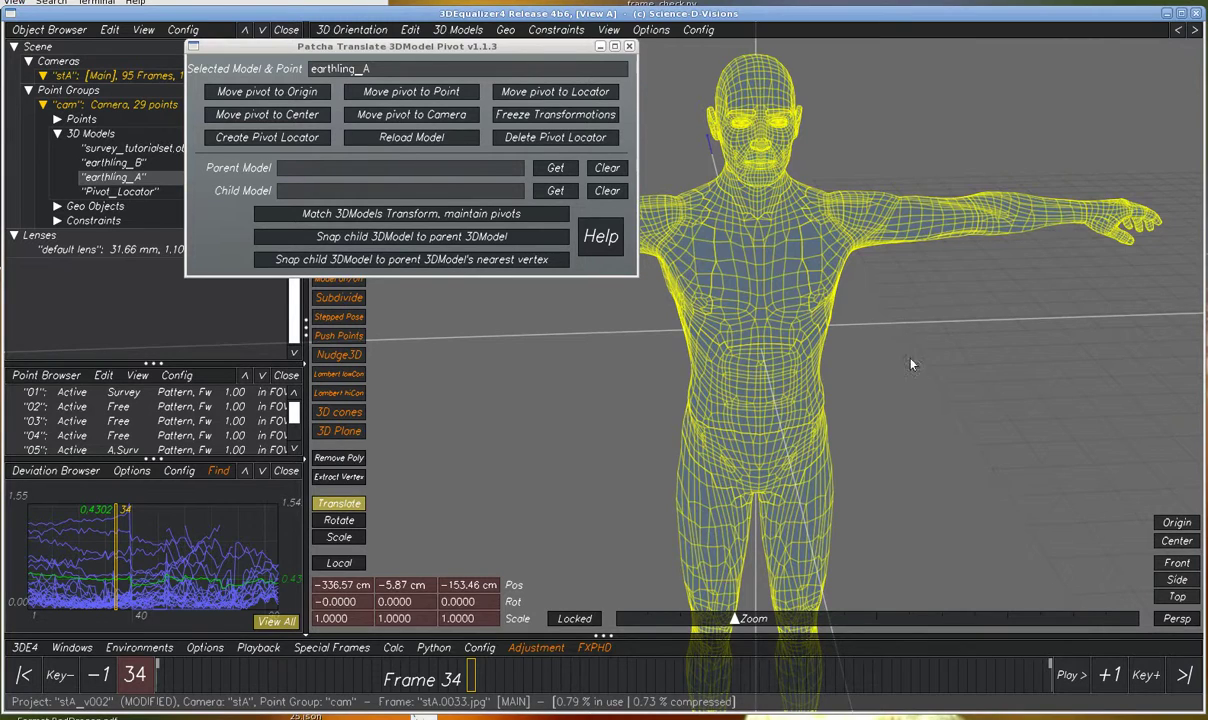
{"action": "scroll", "coordinate": [940, 322], "scroll_direction": "down", "scroll_amount": 10}
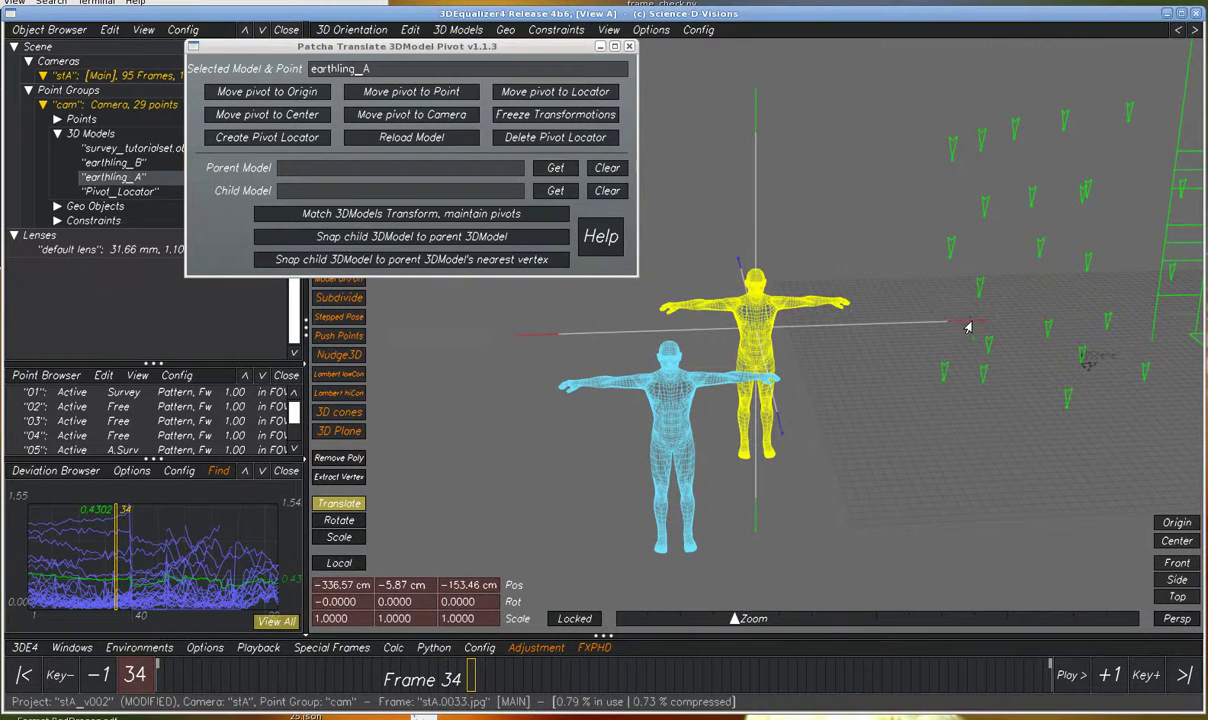
{"action": "left_click_drag", "start_coordinate": [969, 326], "coordinate": [1078, 321]}
Move the pivot locator onto earthling_A's face, at about X -202.9, Y 46.4 and Z -138.1 cm
{"action": "left_click_drag", "start_coordinate": [767, 344], "coordinate": [693, 278]}
{"action": "scroll", "coordinate": [782, 332], "scroll_direction": "up", "scroll_amount": 5}
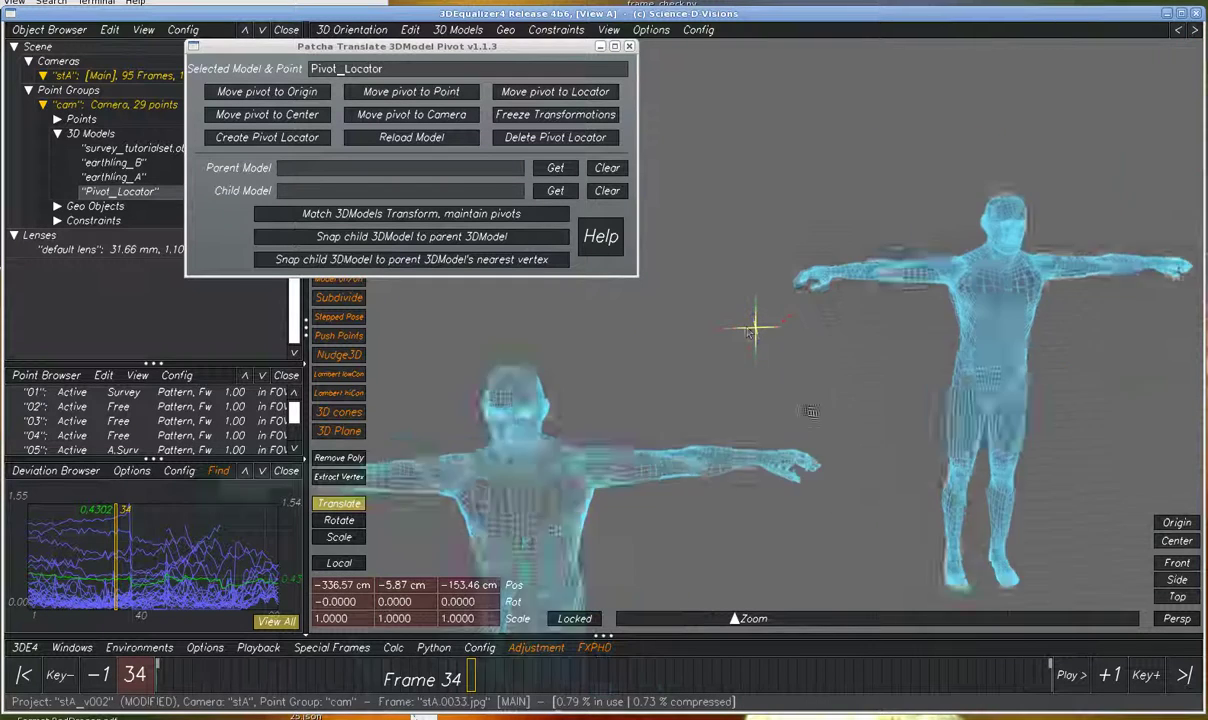
{"action": "left_click_drag", "start_coordinate": [685, 315], "coordinate": [960, 172]}
{"action": "middle_click_drag", "start_coordinate": [985, 205], "coordinate": [1067, 215]}
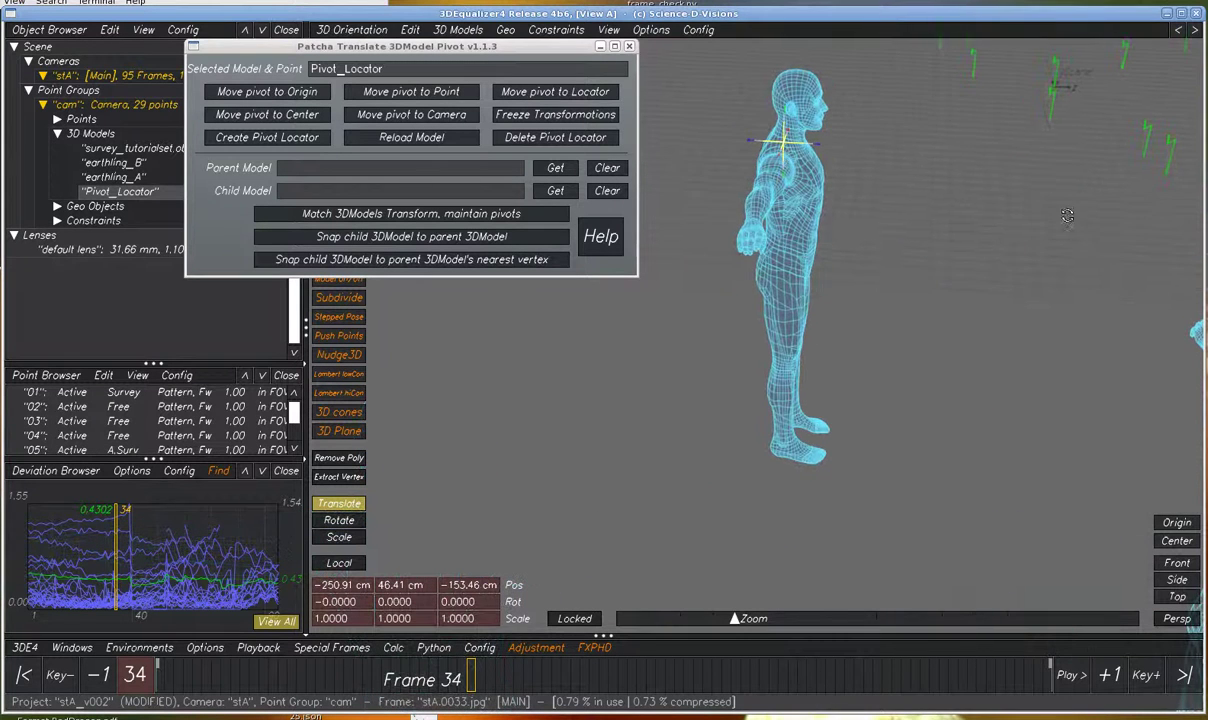
{"action": "left_click_drag", "start_coordinate": [806, 139], "coordinate": [843, 150]}
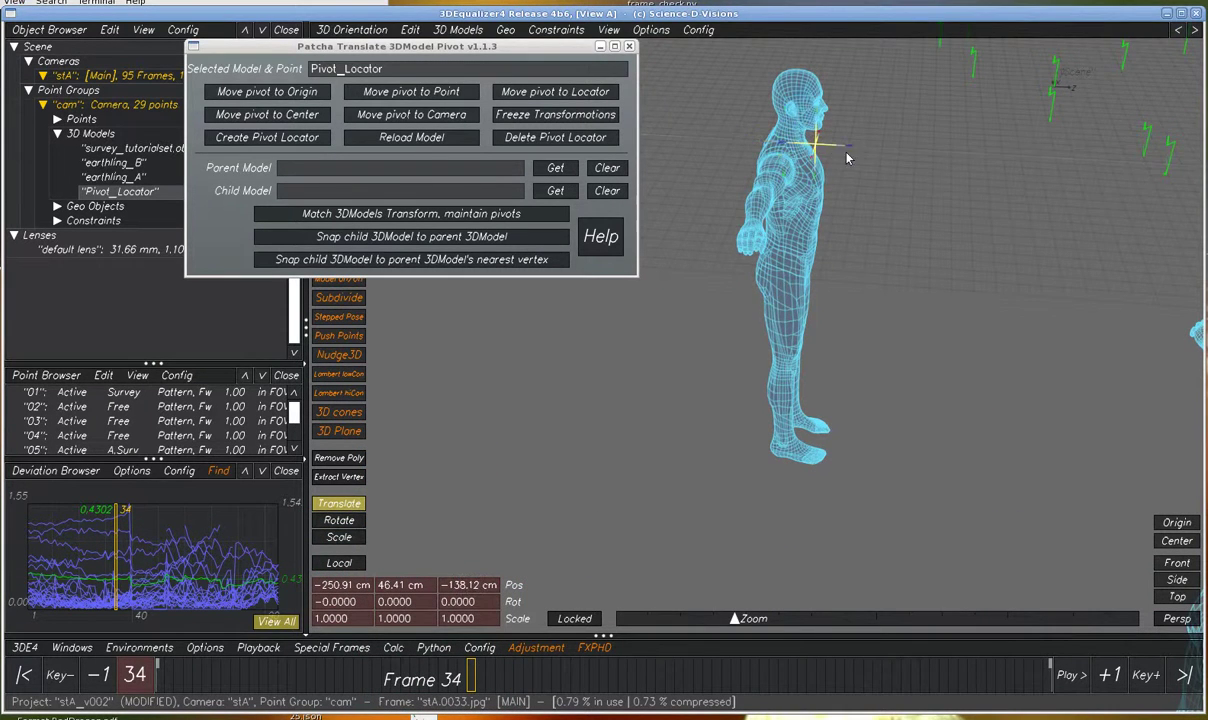
{"action": "middle_click_drag", "start_coordinate": [843, 150], "coordinate": [848, 207]}
{"action": "left_click_drag", "start_coordinate": [850, 190], "coordinate": [982, 169]}
{"action": "middle_click_drag", "start_coordinate": [1052, 208], "coordinate": [990, 255]}
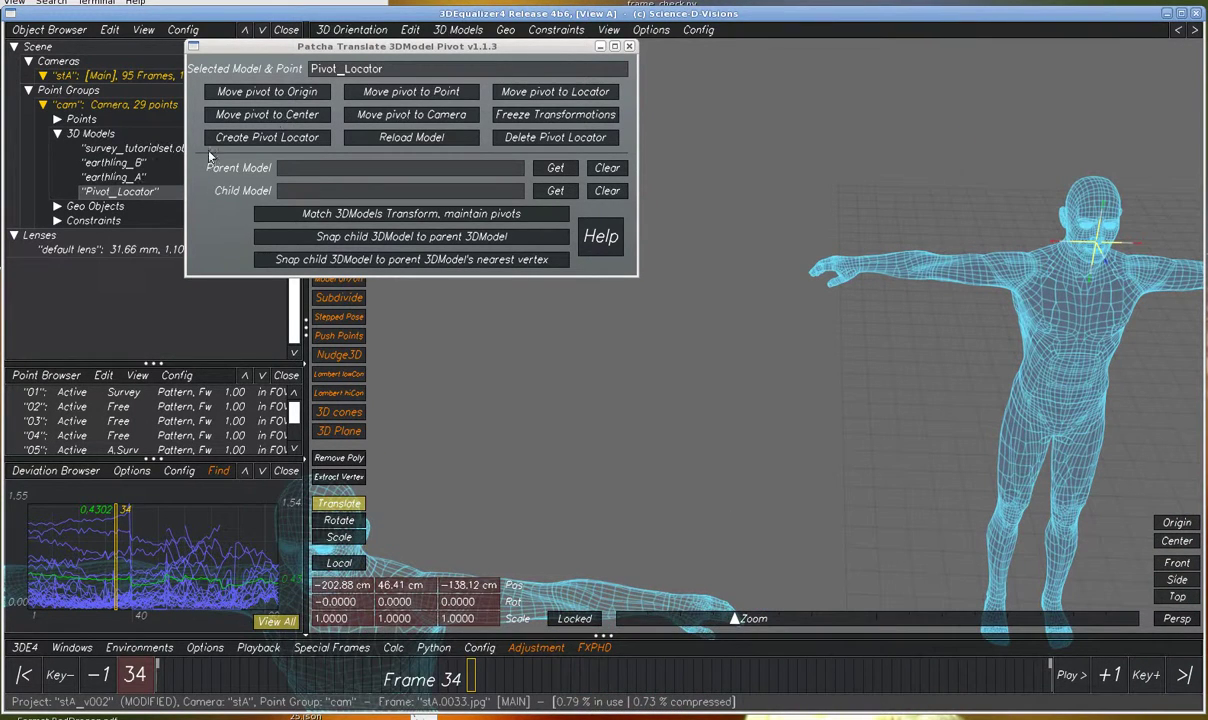
Select earthling_A, move its pivot to the pivot locator and view the whole model
{"action": "left_click", "coordinate": [120, 177]}
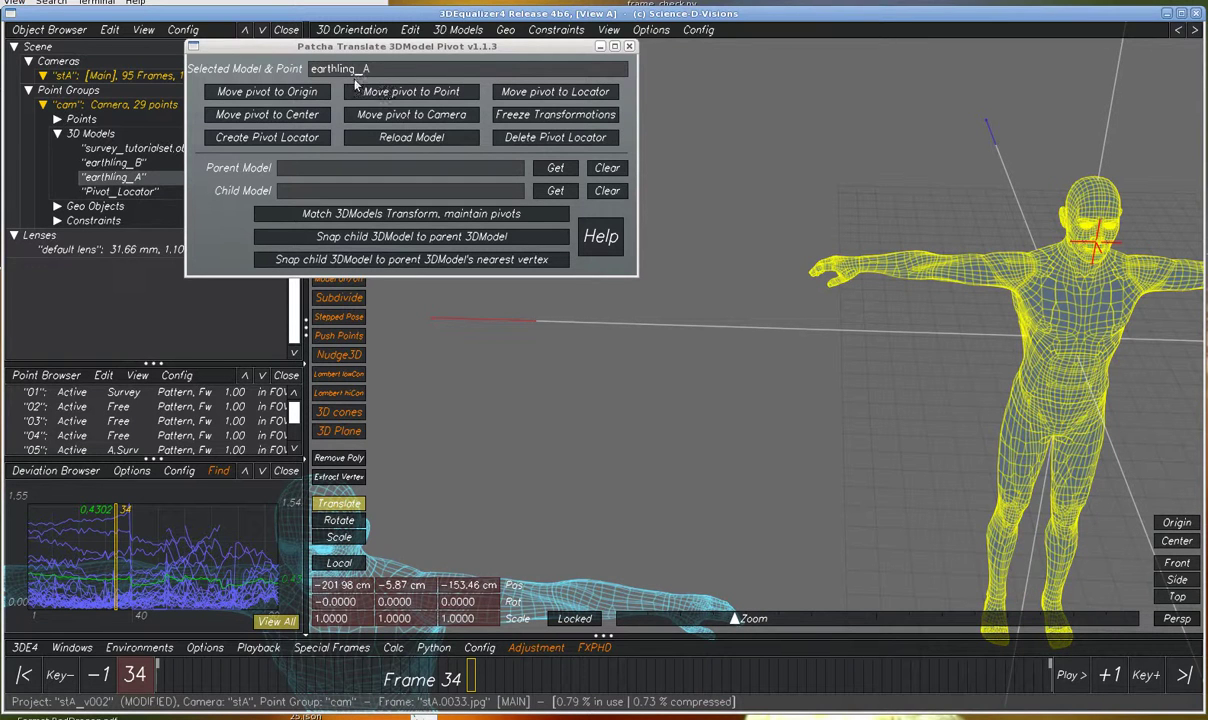
{"action": "left_click", "coordinate": [556, 92]}
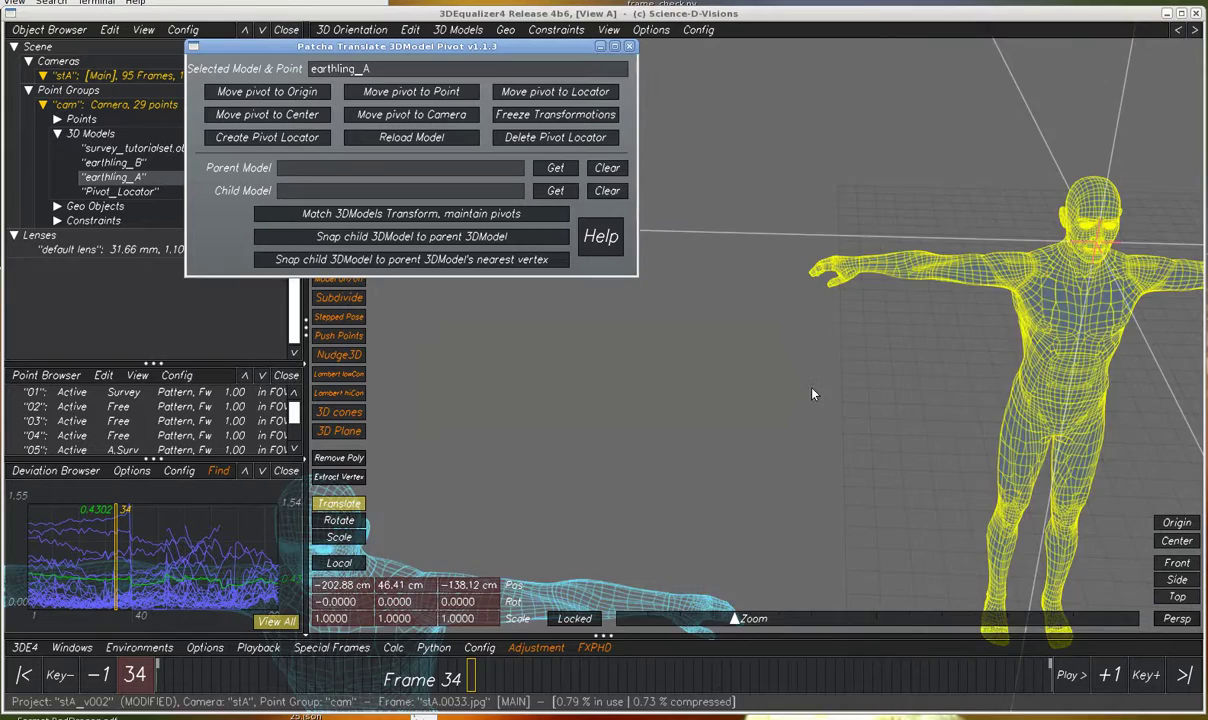
{"action": "right_click_drag", "start_coordinate": [769, 372], "coordinate": [700, 350]}
{"action": "middle_click_drag", "start_coordinate": [700, 350], "coordinate": [568, 310]}
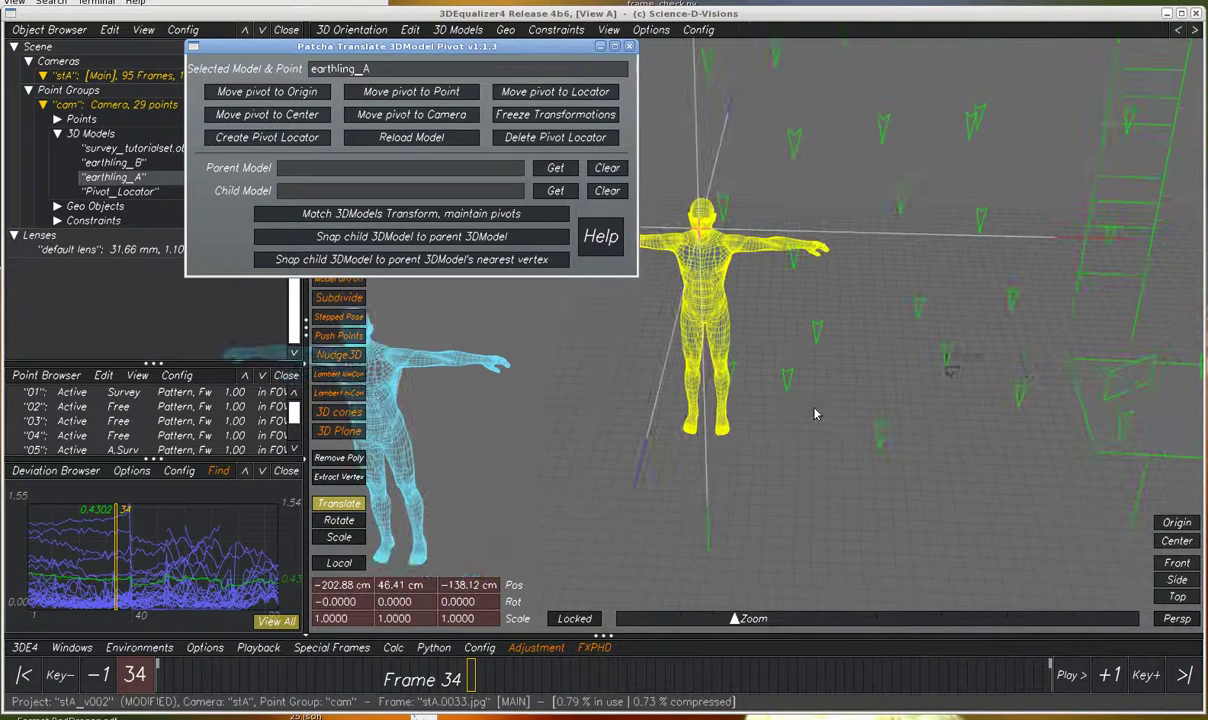
Assign earthling_B as the parent model and earthling_A as the child, and match their transforms while maintaining pivots
{"action": "right_click_drag", "start_coordinate": [818, 412], "coordinate": [690, 276]}
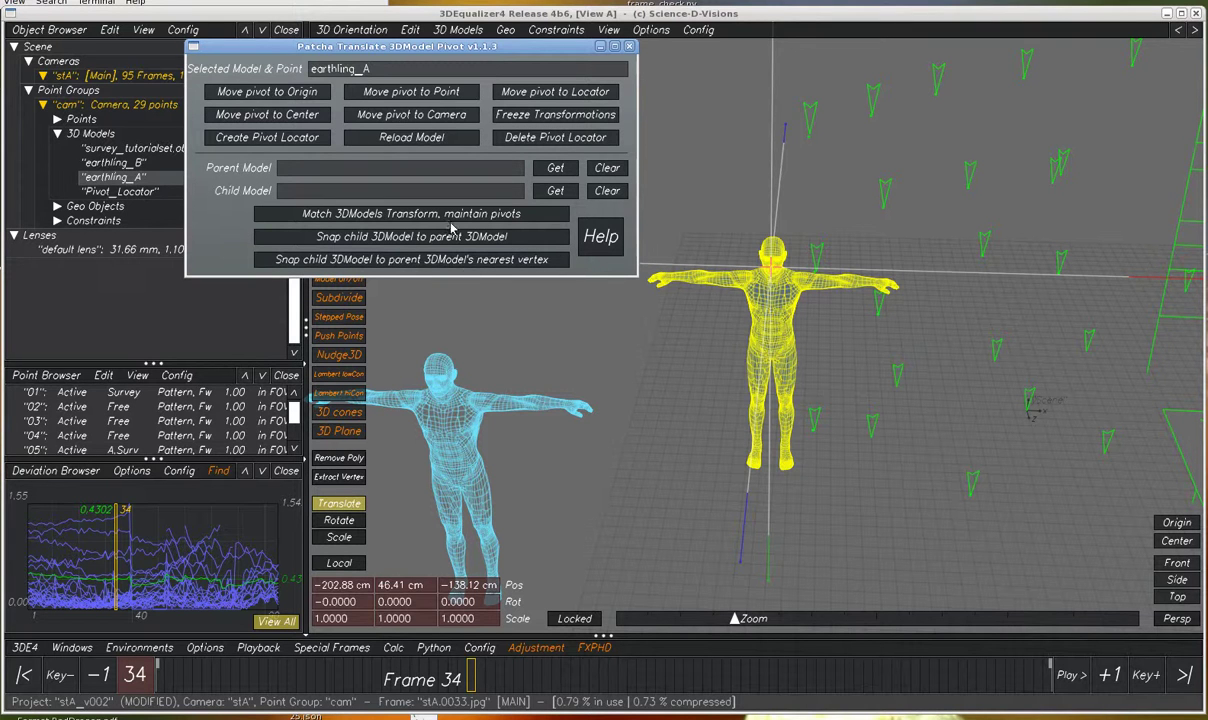
{"action": "mouse_move", "coordinate": [498, 449]}
{"action": "middle_mouse_down"}
{"action": "mouse_move", "coordinate": [423, 445]}
{"action": "mouse_move", "coordinate": [491, 448]}
{"action": "middle_mouse_up"}
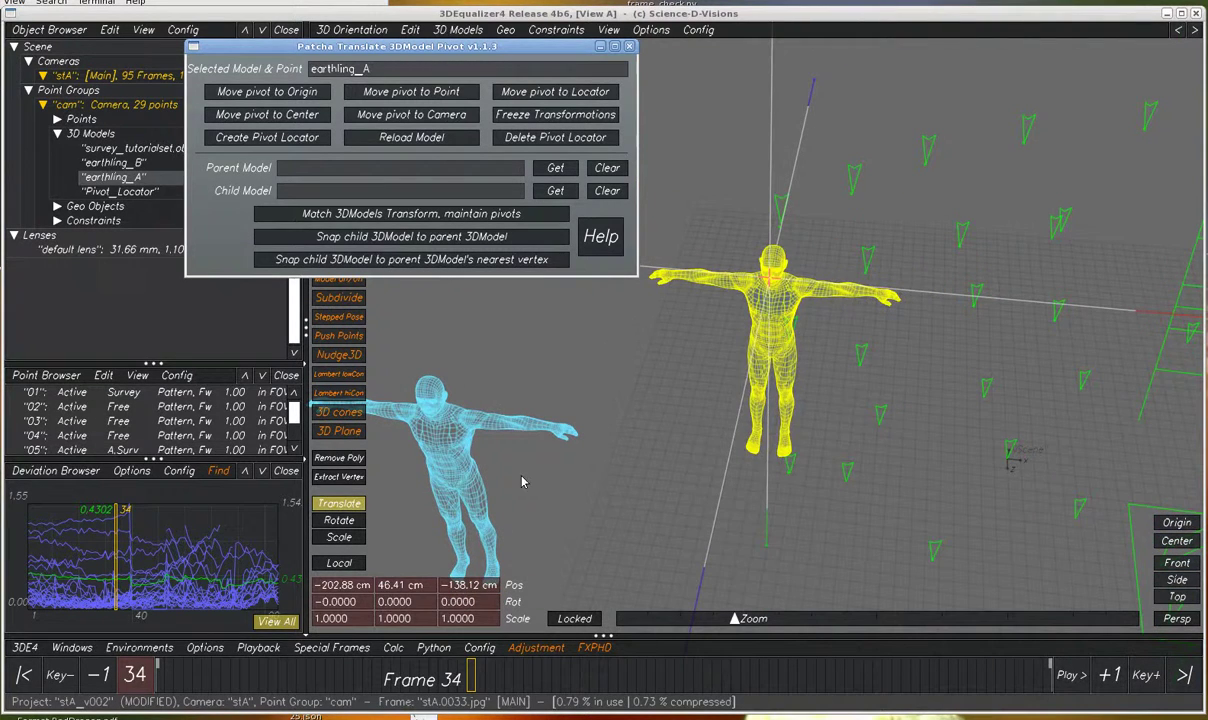
{"action": "left_click", "coordinate": [474, 410]}
{"action": "left_click", "coordinate": [475, 410]}
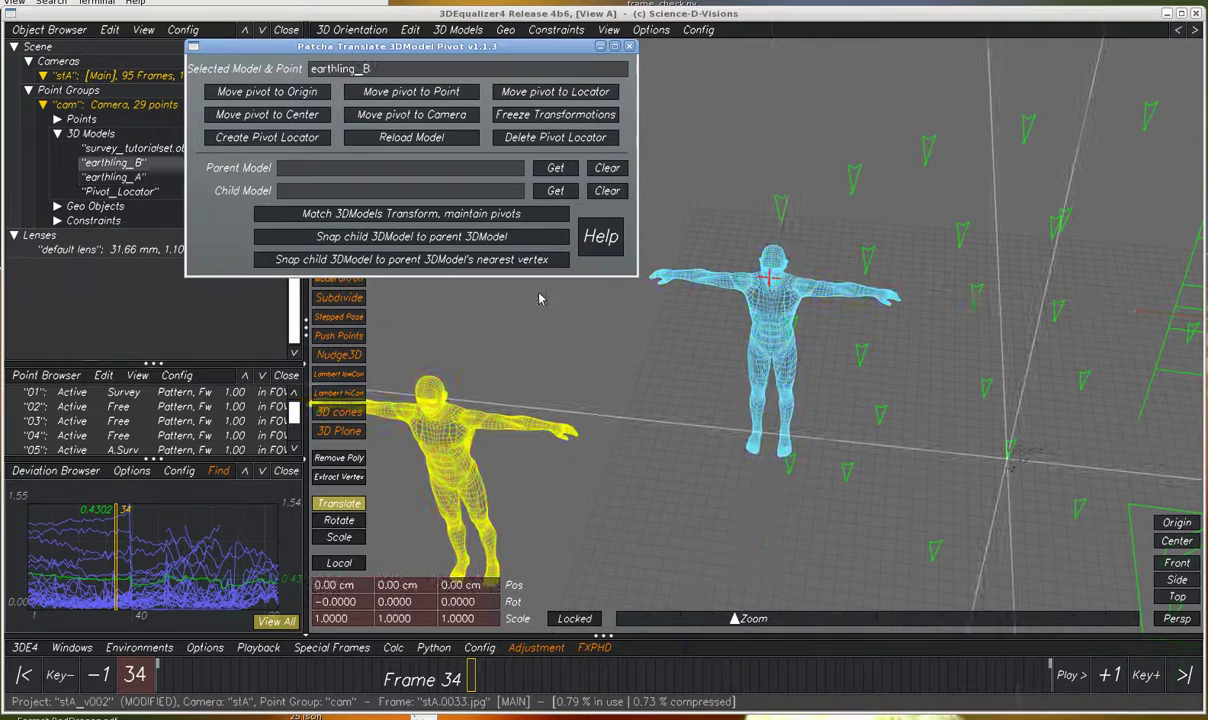
{"action": "left_click", "coordinate": [555, 170]}
{"action": "left_click_drag", "start_coordinate": [700, 234], "coordinate": [724, 283]}
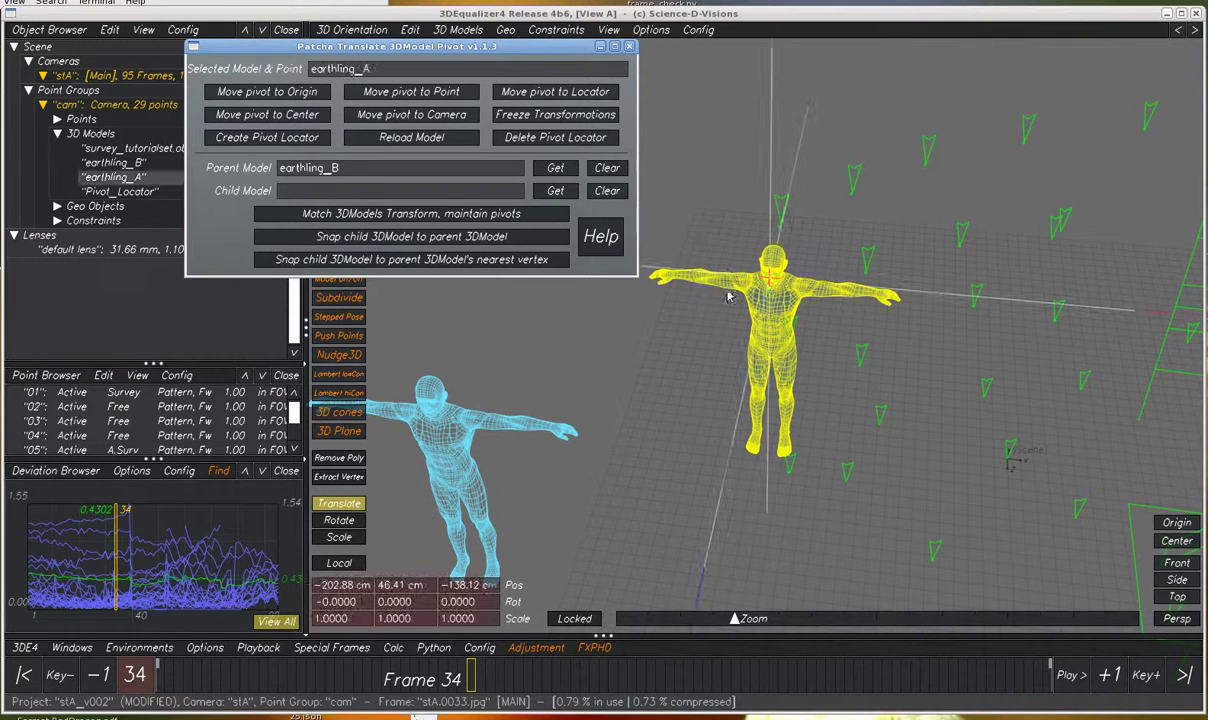
{"action": "left_click", "coordinate": [555, 191]}
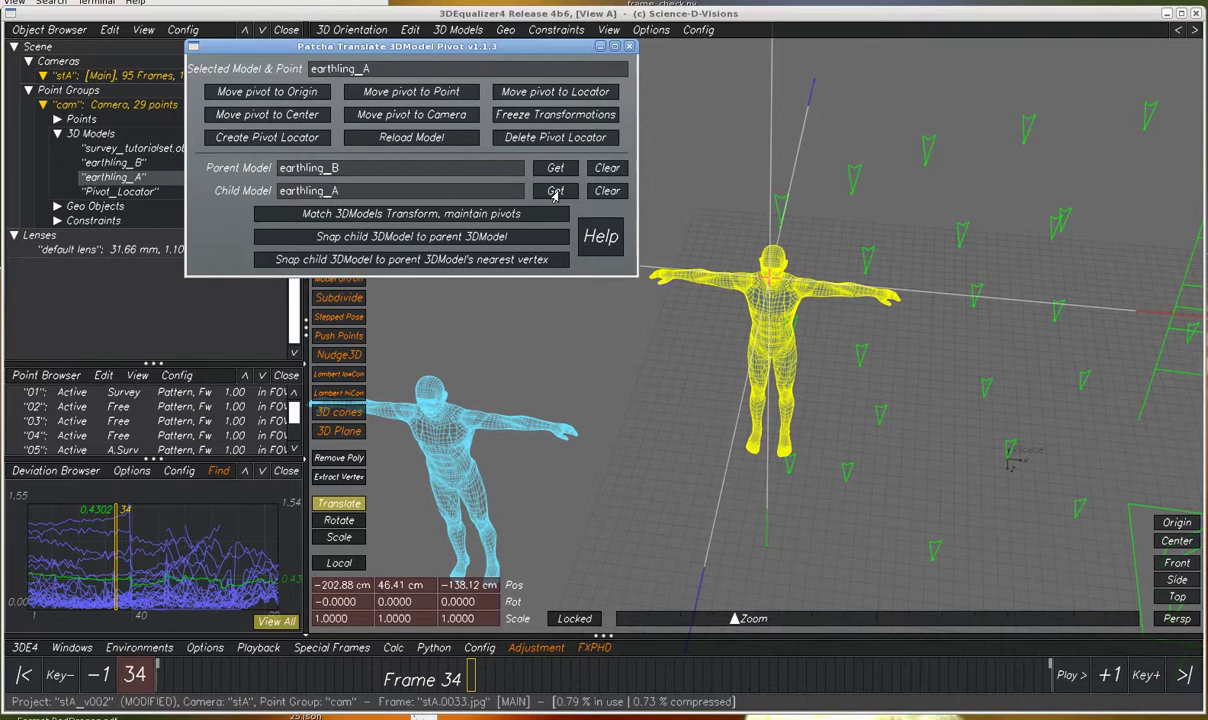
{"action": "left_click", "coordinate": [447, 214]}
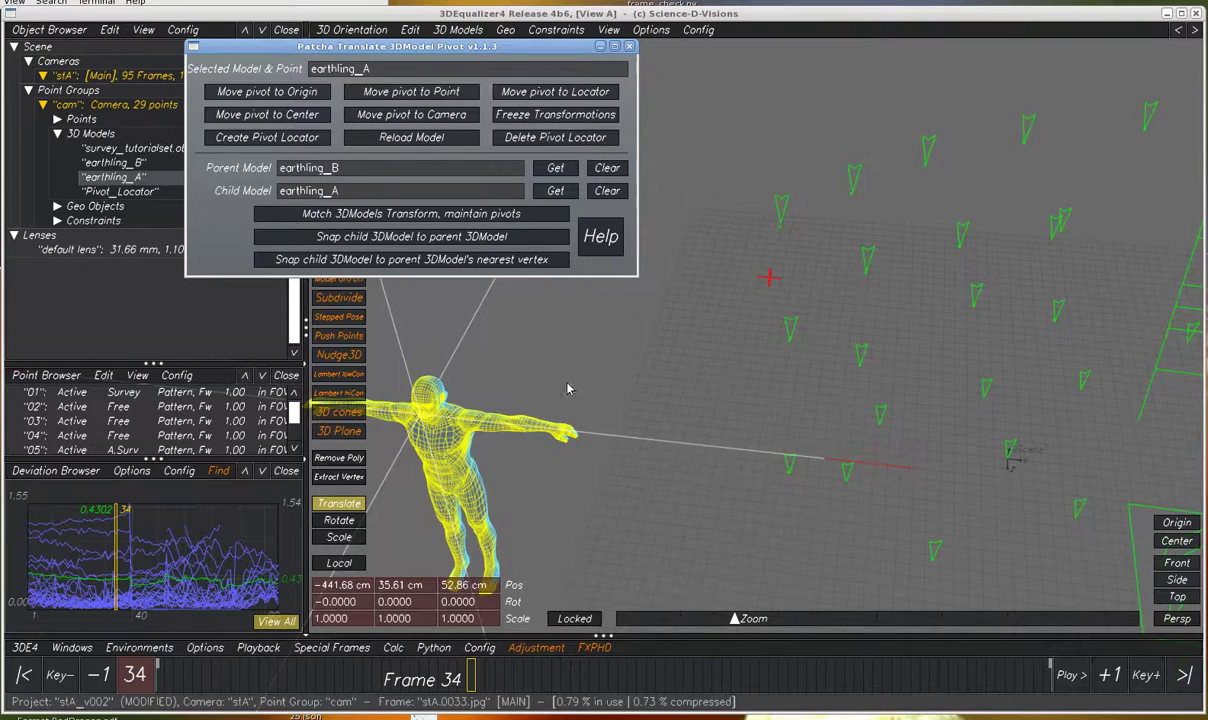
Examine how earthling_A and earthling_B overlap, selecting both and each one separately to compare their pivots
{"action": "middle_click_drag", "start_coordinate": [567, 384], "coordinate": [670, 365]}
{"action": "left_click", "coordinate": [722, 455]}
{"action": "left_click_drag", "start_coordinate": [722, 455], "coordinate": [660, 448]}
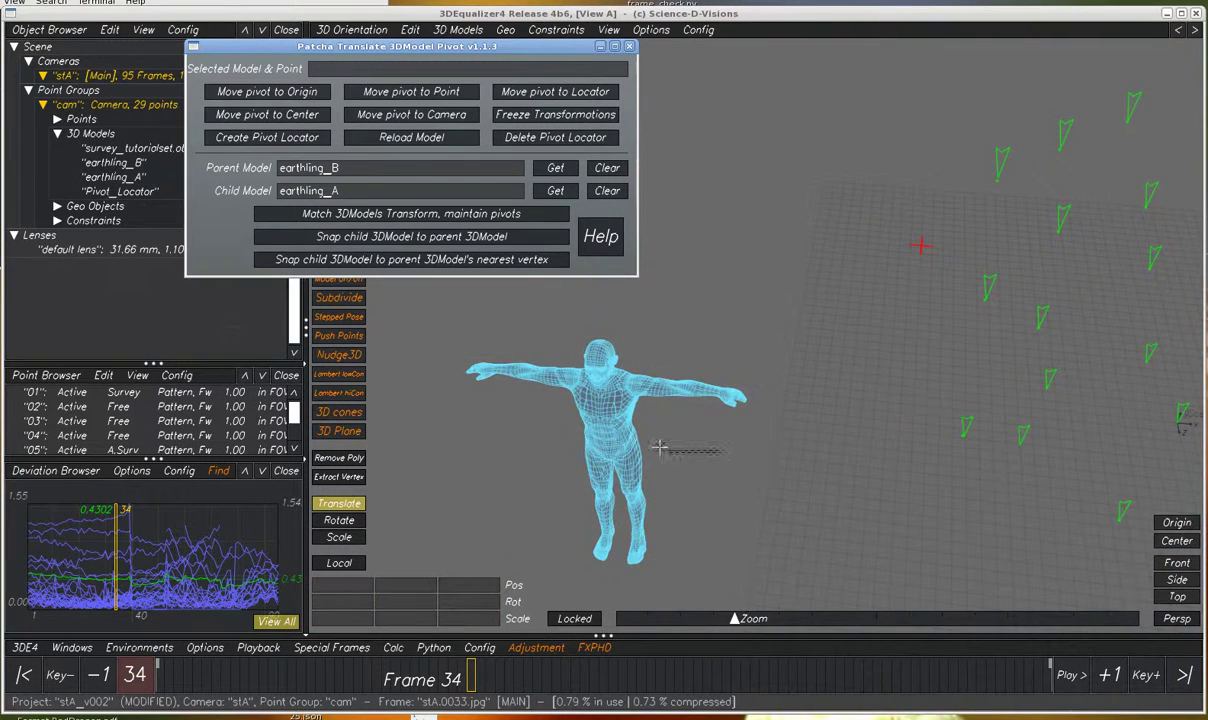
{"action": "left_click", "coordinate": [655, 430]}
{"action": "middle_click_drag", "start_coordinate": [641, 308], "coordinate": [684, 311]}
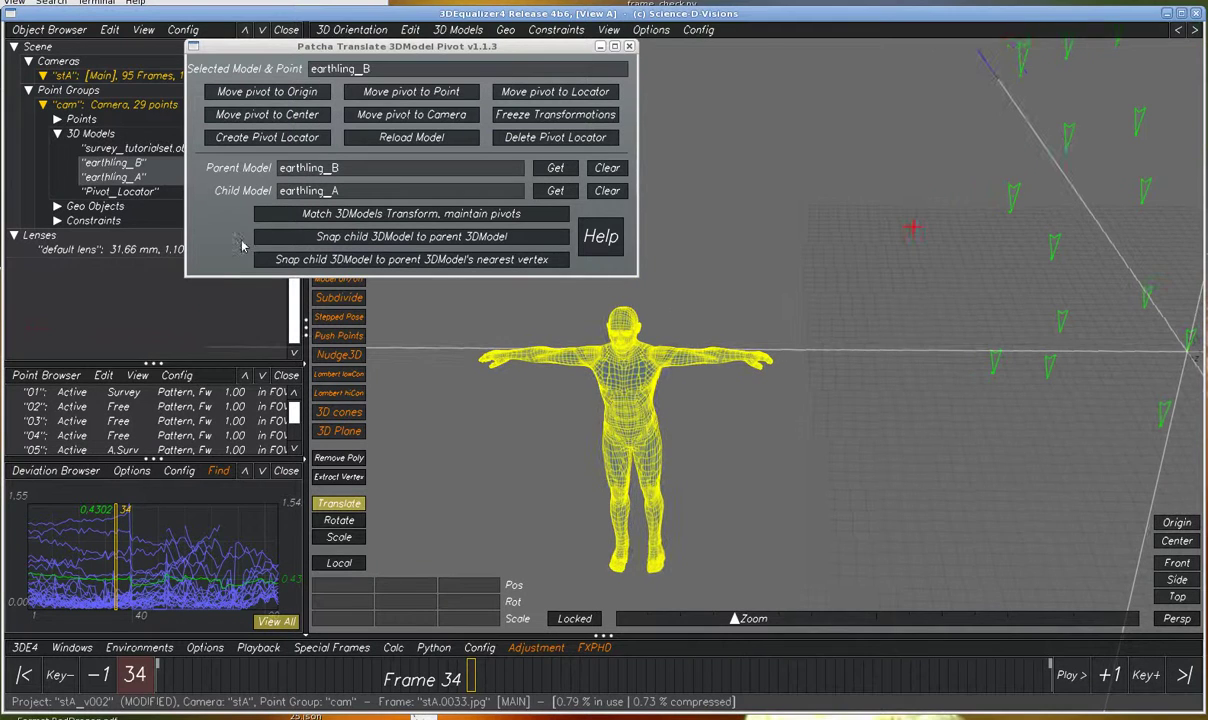
{"action": "left_click", "coordinate": [106, 162]}
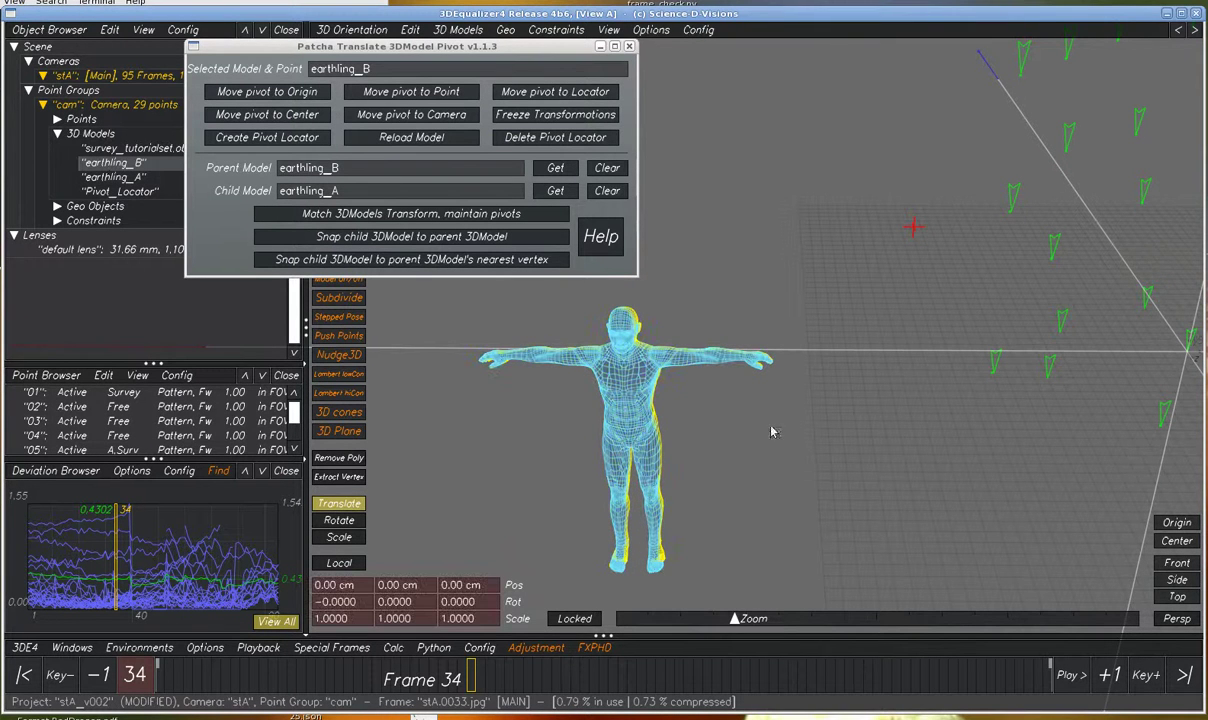
{"action": "left_click", "coordinate": [124, 176]}
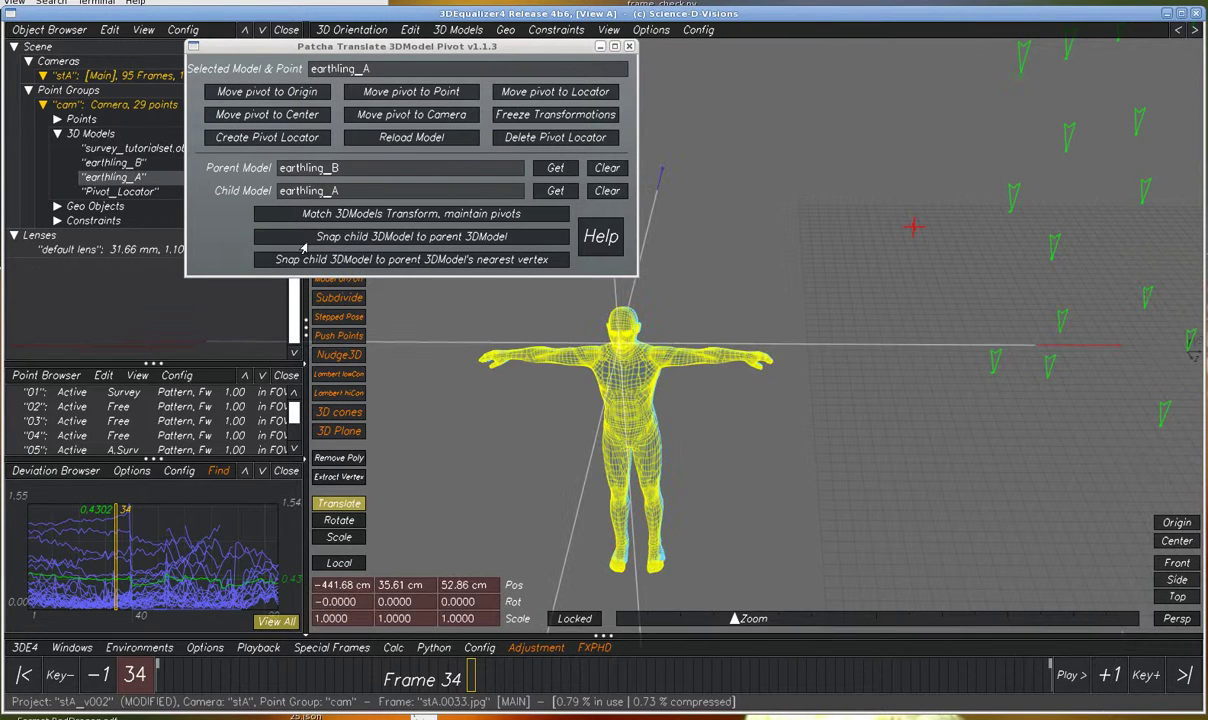
{"action": "mouse_move", "coordinate": [717, 470]}
{"action": "middle_mouse_down"}
{"action": "mouse_move", "coordinate": [676, 464]}
{"action": "mouse_move", "coordinate": [717, 468]}
{"action": "middle_mouse_up"}
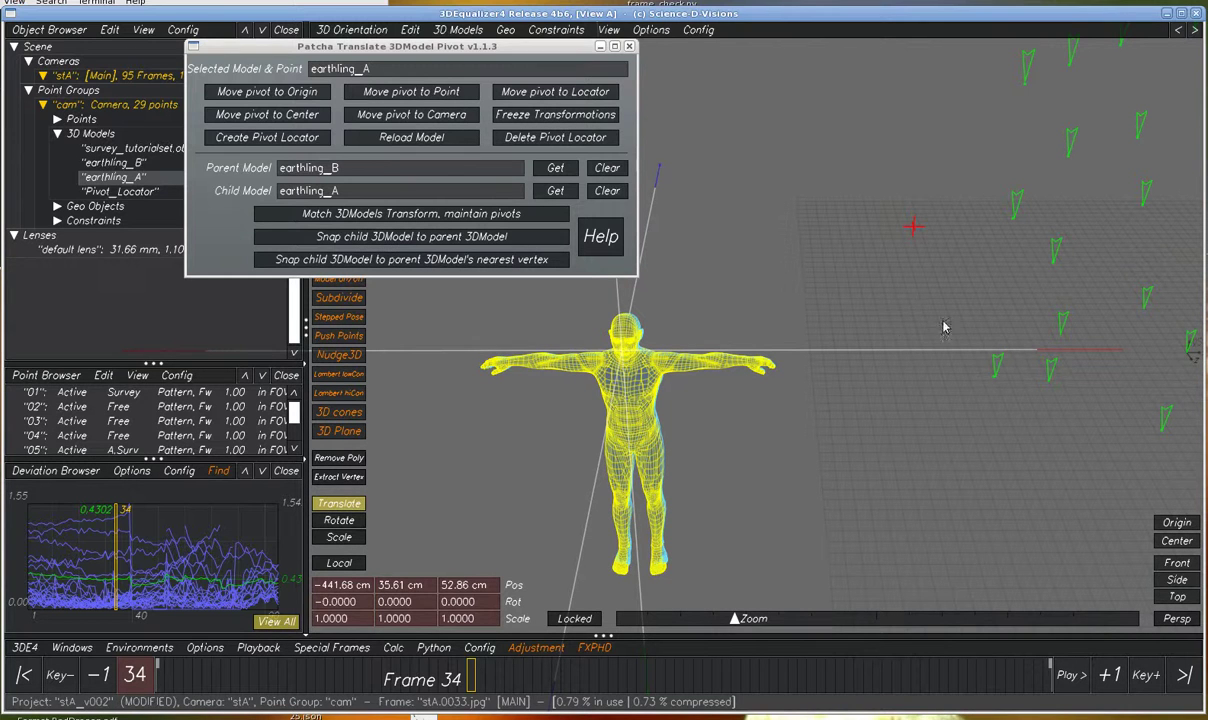
Select earthling_A and move it along the X axis away from earthling_B, to about -258 cm
{"action": "left_click", "coordinate": [114, 148]}
{"action": "right_click_drag", "start_coordinate": [879, 369], "coordinate": [857, 342]}
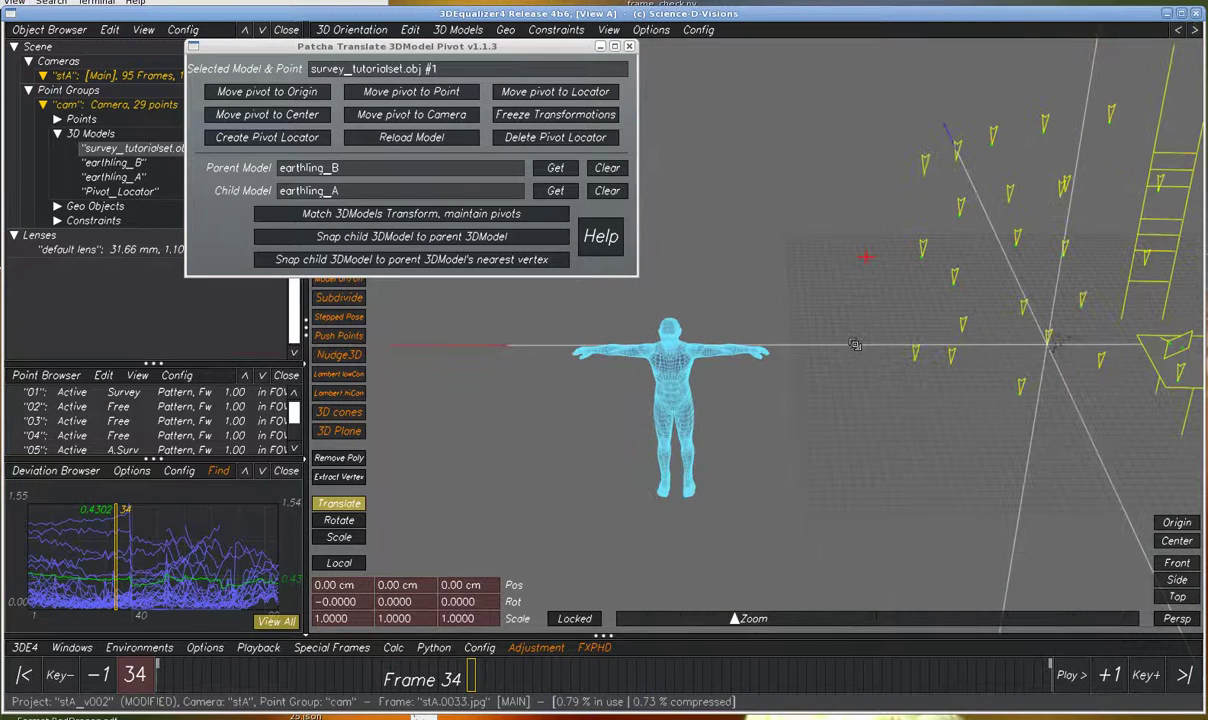
{"action": "left_click", "coordinate": [115, 180]}
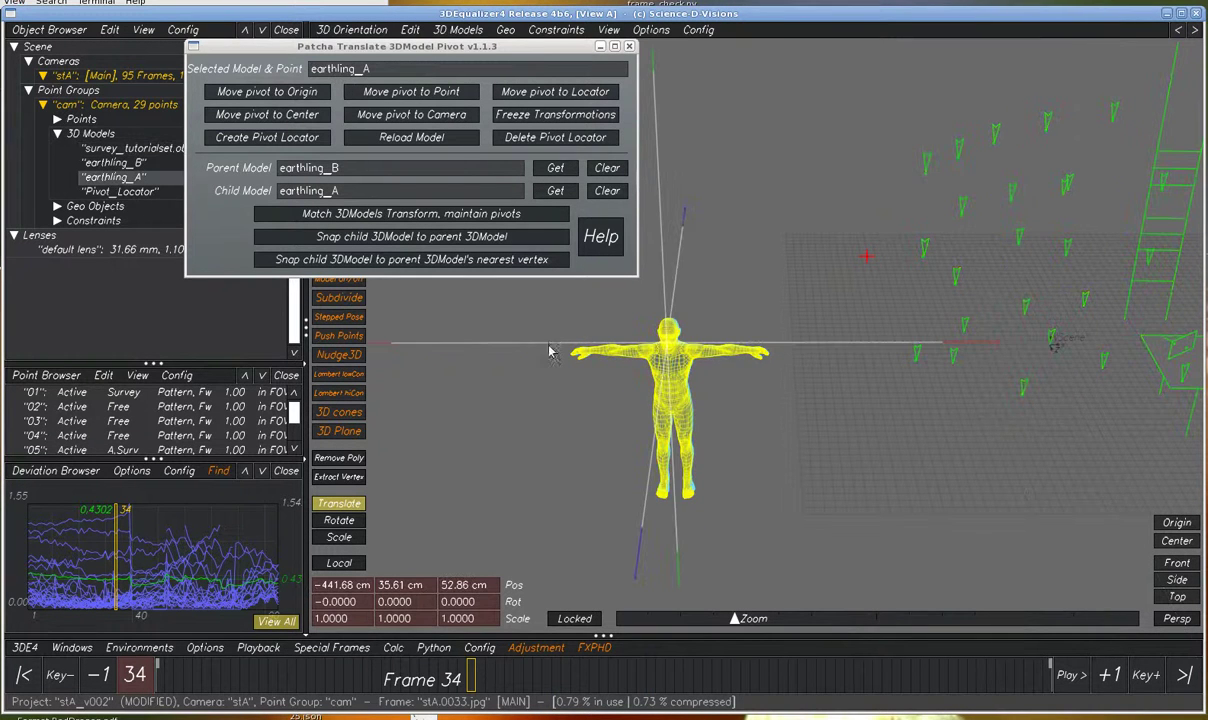
{"action": "left_click_drag", "start_coordinate": [365, 332], "coordinate": [550, 348]}
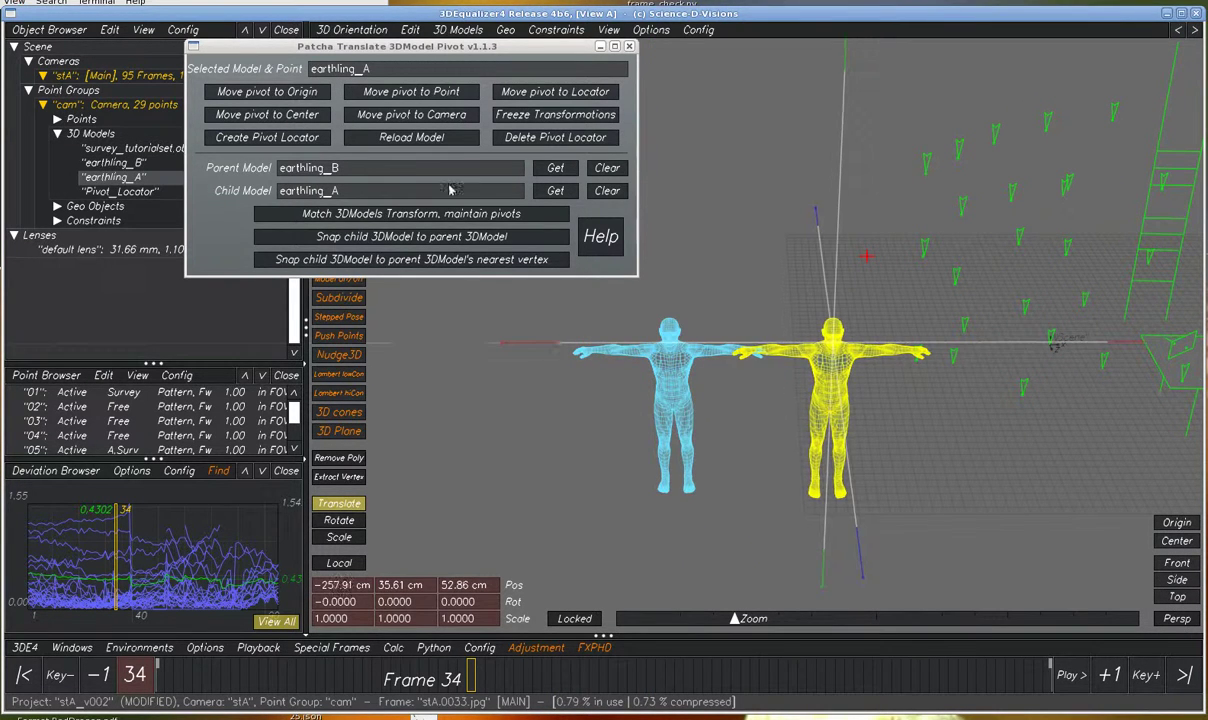
Set survey_tutorialset.obj #1 as the parent and earthling_A as the child, and snap the child to the parent model
{"action": "left_click", "coordinate": [114, 146]}
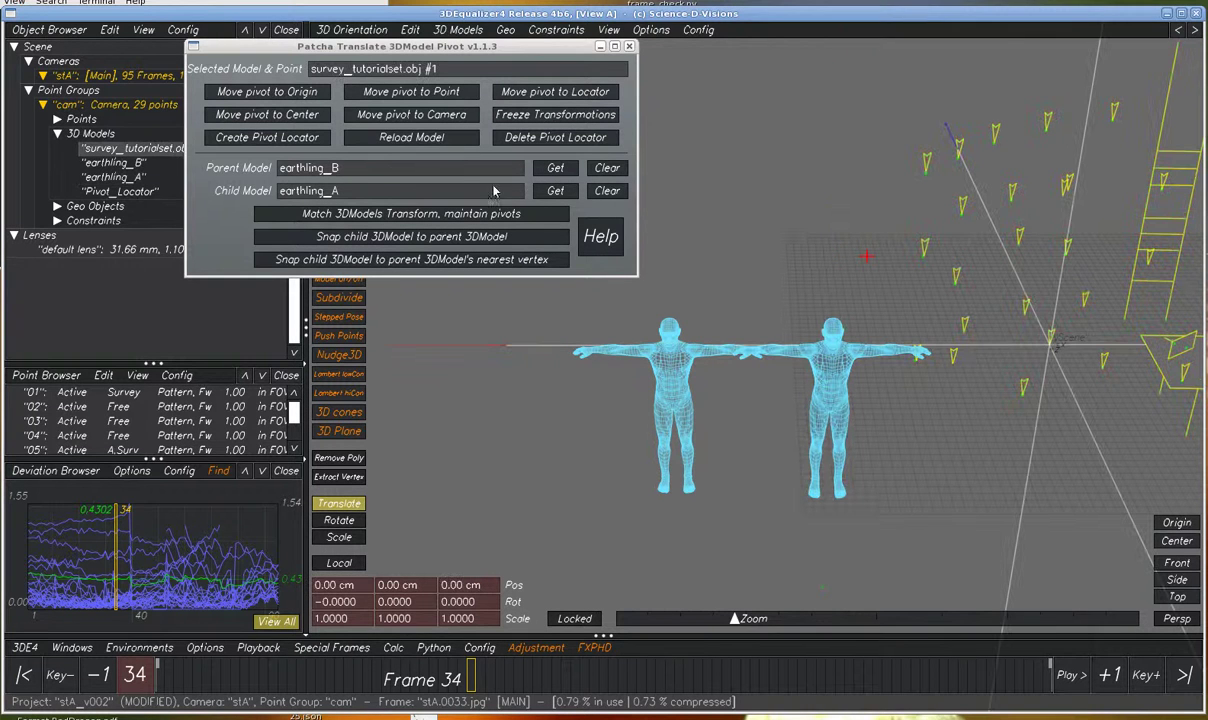
{"action": "left_click", "coordinate": [538, 166]}
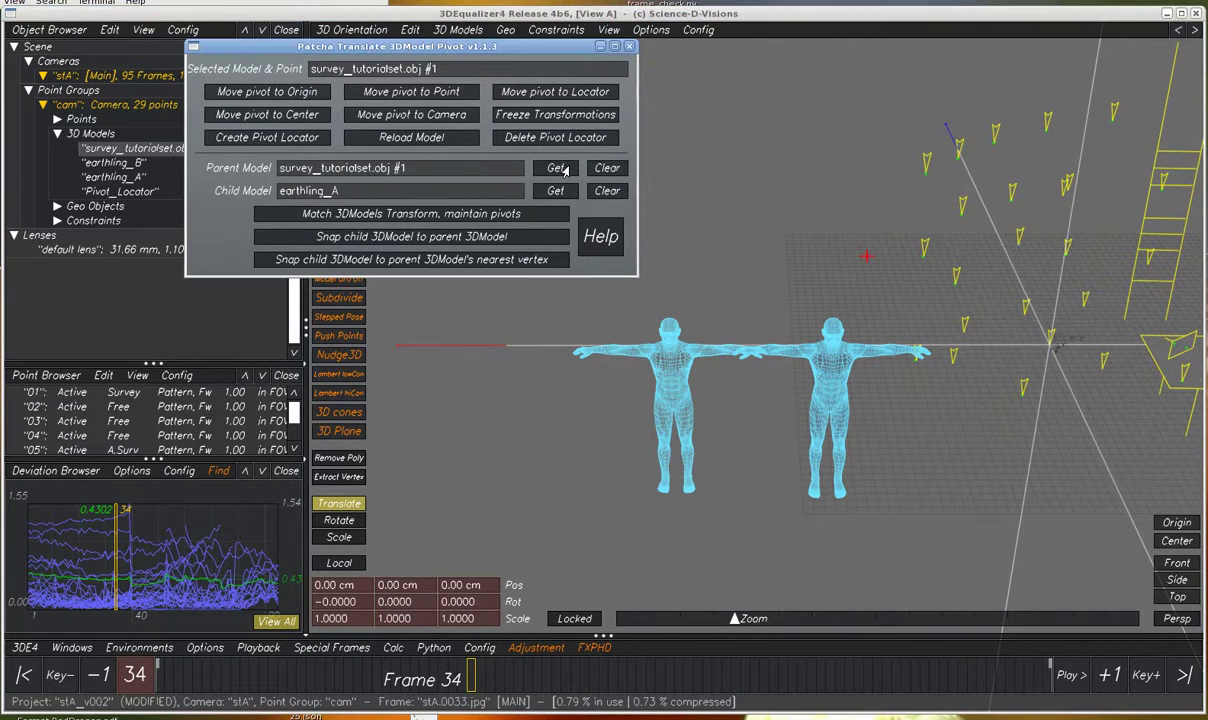
{"action": "left_click", "coordinate": [114, 162]}
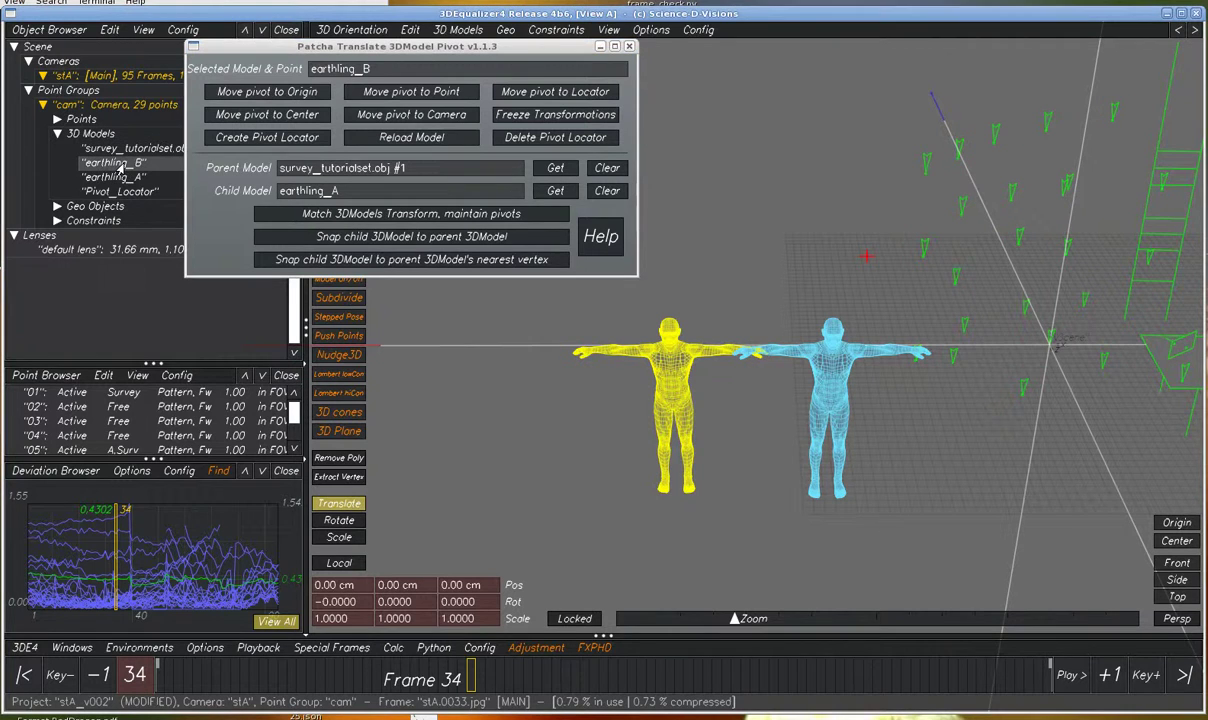
{"action": "left_click", "coordinate": [114, 176]}
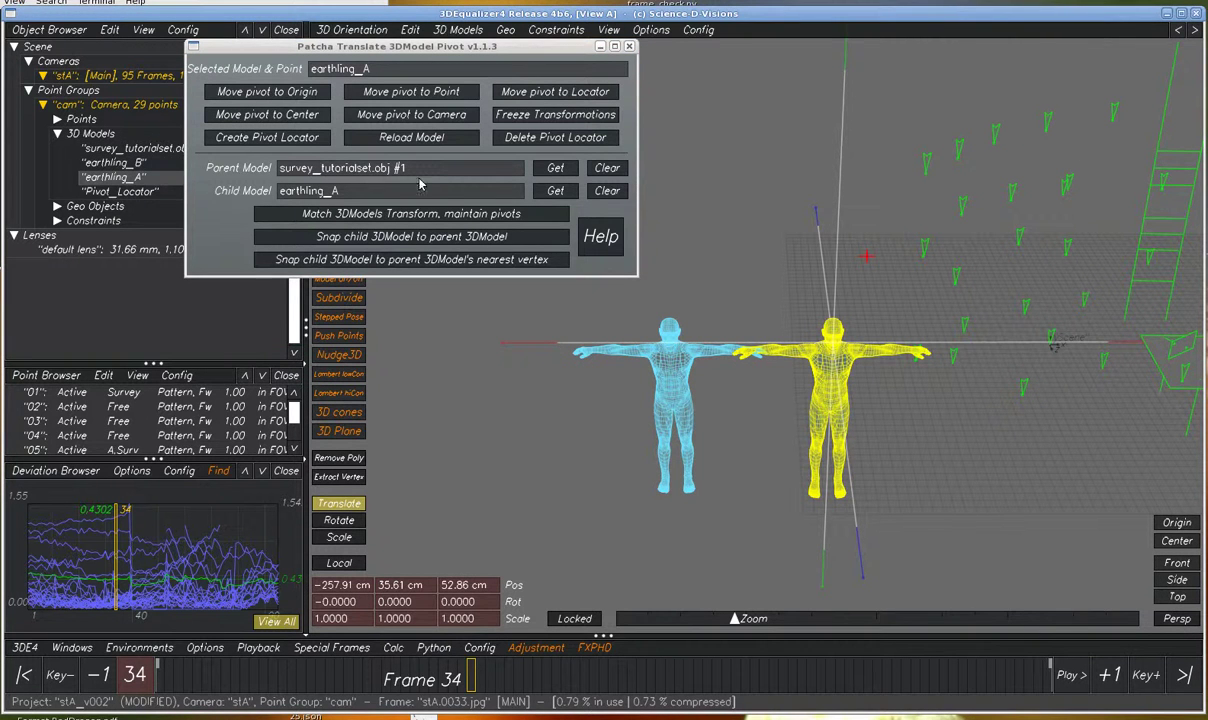
{"action": "left_click", "coordinate": [557, 191]}
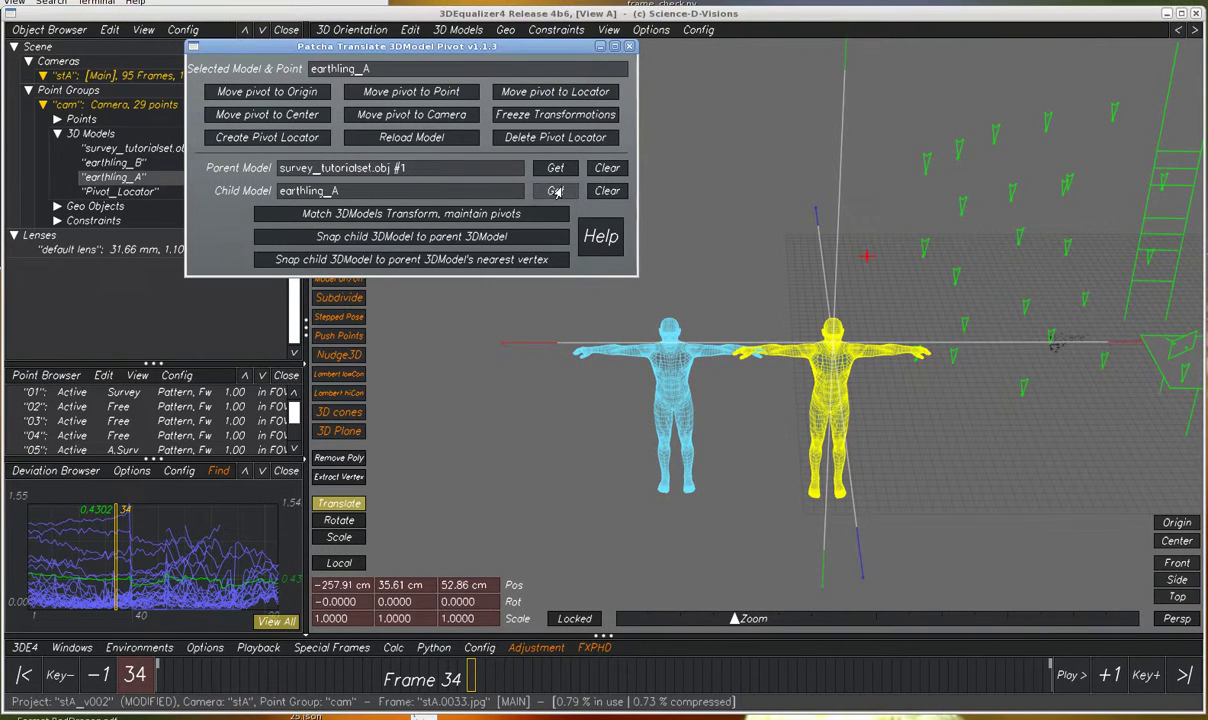
{"action": "left_click", "coordinate": [403, 238]}
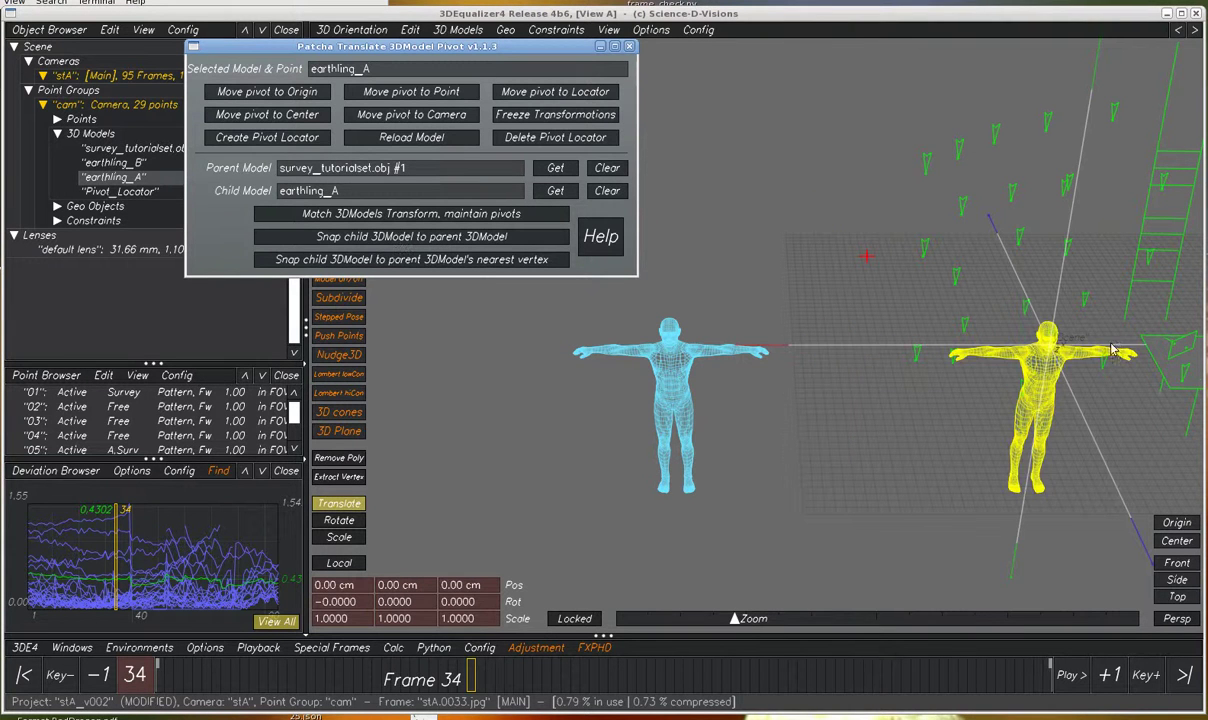
Inspect earthling_A at the survey model's pivot and move it back along the X axis to about -265 cm
{"action": "right_click_drag", "start_coordinate": [1025, 348], "coordinate": [1021, 386]}
{"action": "middle_click_drag", "start_coordinate": [985, 286], "coordinate": [724, 302]}
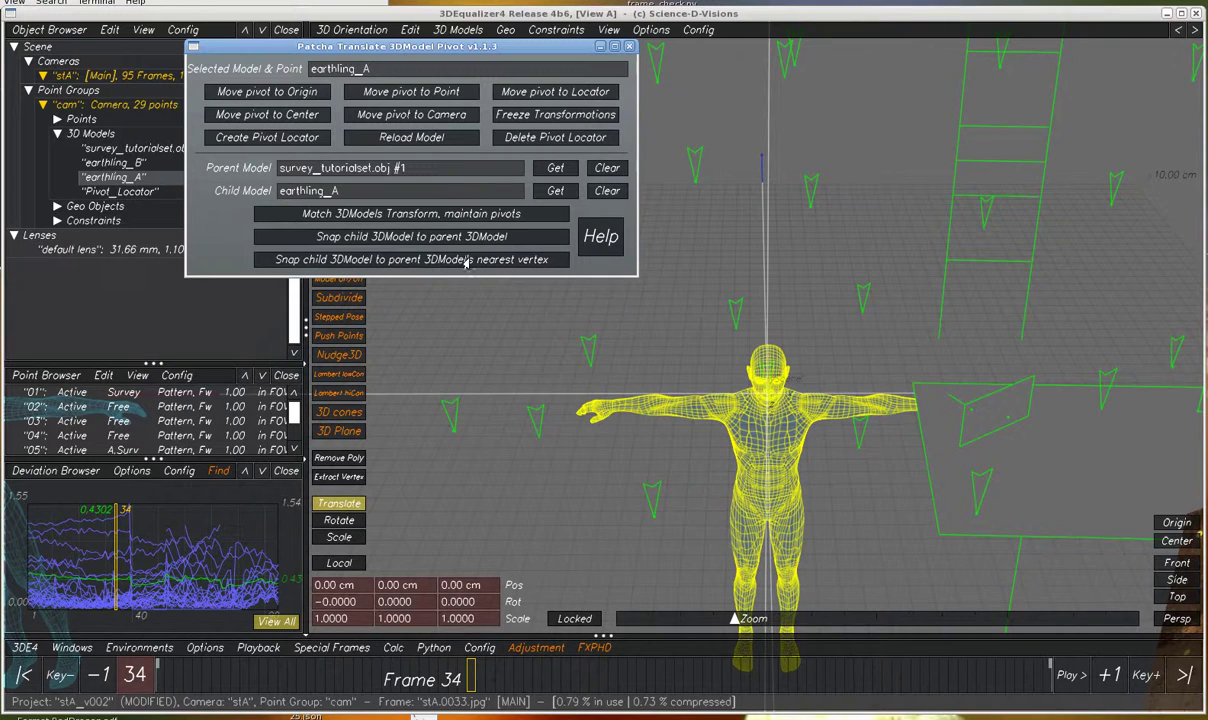
{"action": "right_click_drag", "start_coordinate": [811, 334], "coordinate": [893, 110], "text": "alt"}
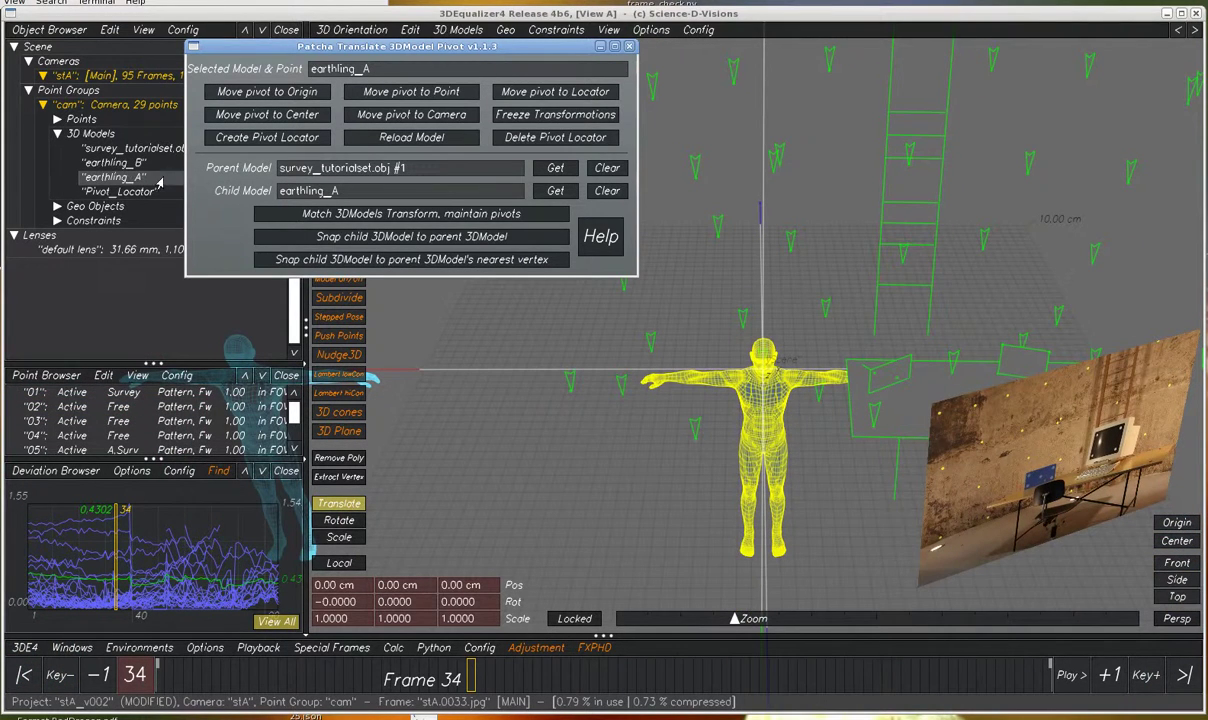
{"action": "right_click_drag", "start_coordinate": [648, 361], "coordinate": [625, 324], "text": "alt"}
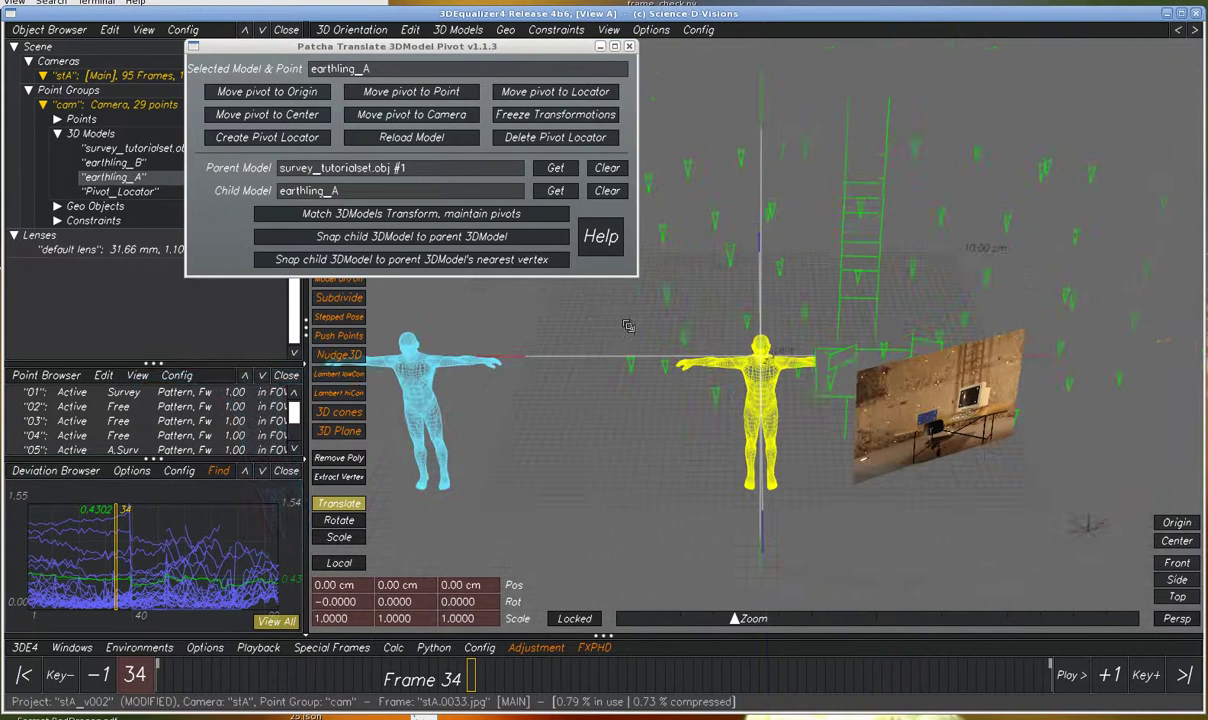
{"action": "left_click_drag", "start_coordinate": [518, 357], "coordinate": [232, 317]}
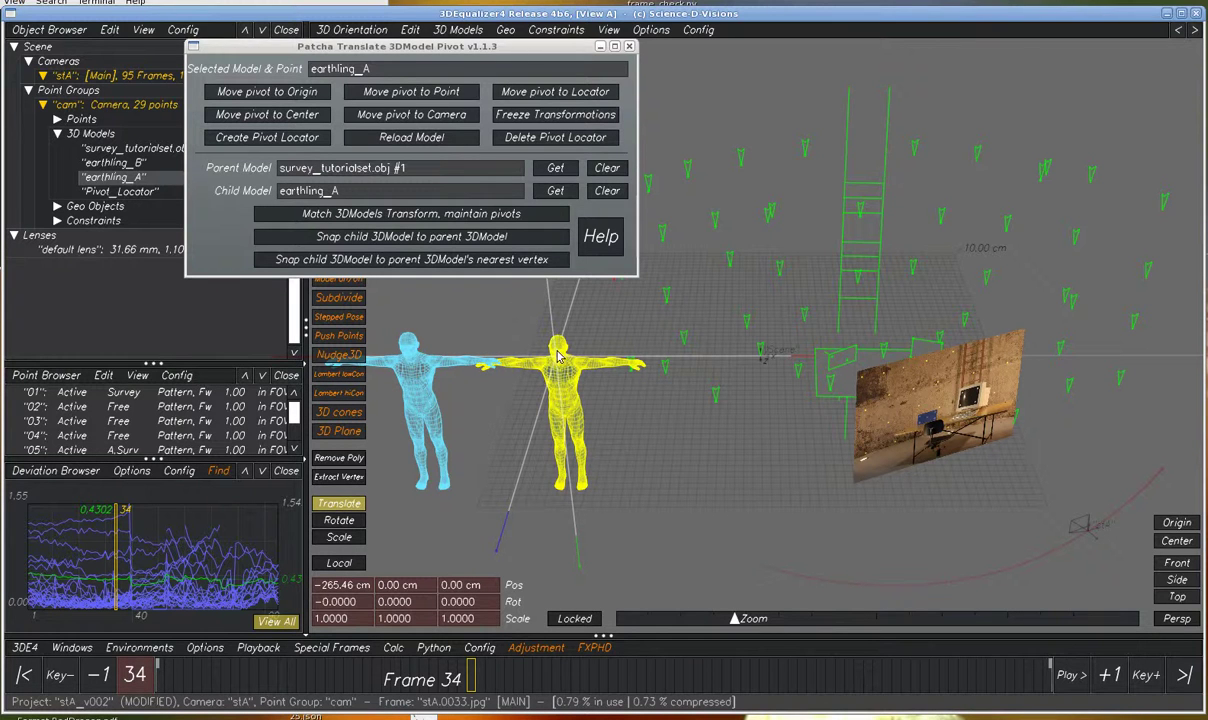
Snap earthling_A to the nearest vertex of the parent survey model and view the snapped position up close
{"action": "left_click", "coordinate": [512, 263]}
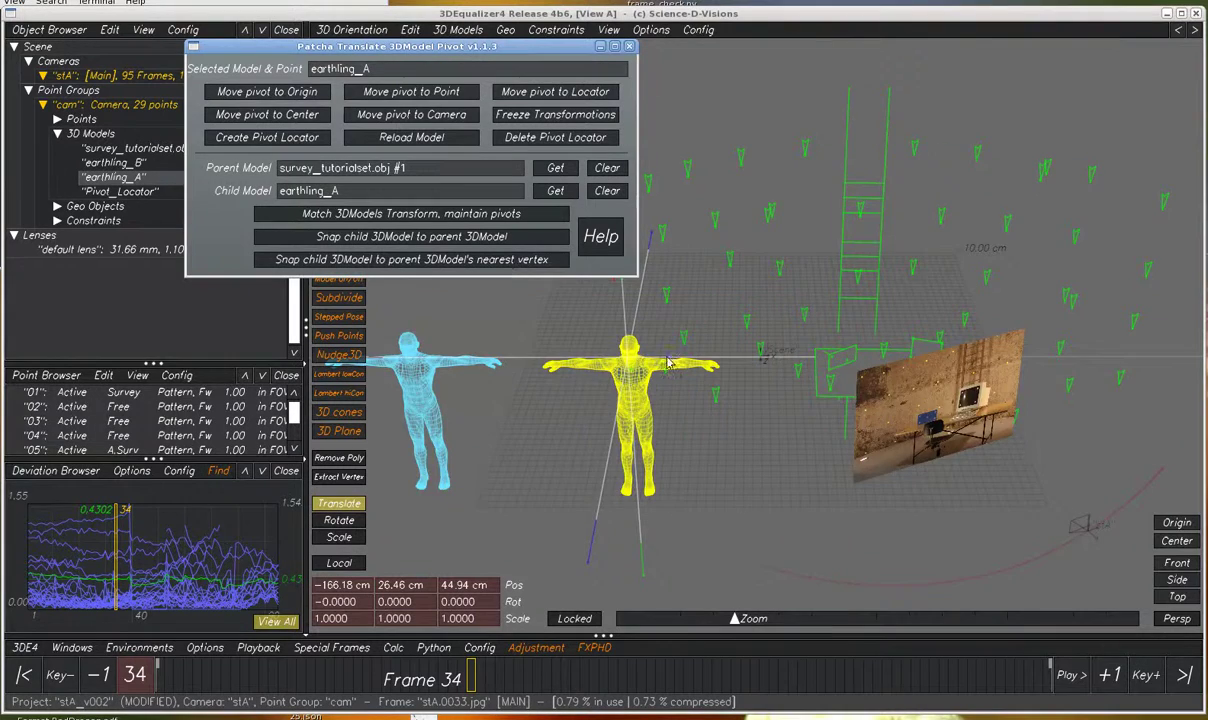
{"action": "right_click_drag", "start_coordinate": [633, 346], "coordinate": [717, 421], "text": "alt"}
{"action": "middle_click_drag", "start_coordinate": [717, 421], "coordinate": [728, 407], "text": "alt"}
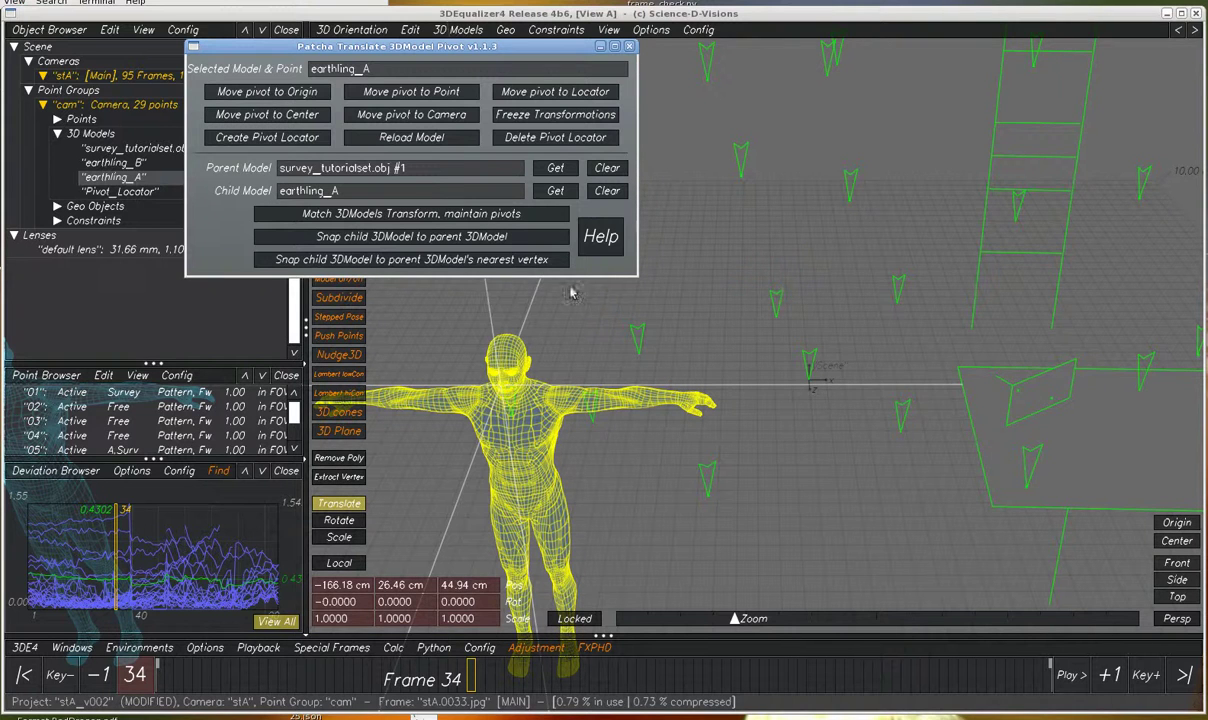
Open the pivot tool's help window and move it fully into view below the tool
{"action": "left_click", "coordinate": [598, 240]}
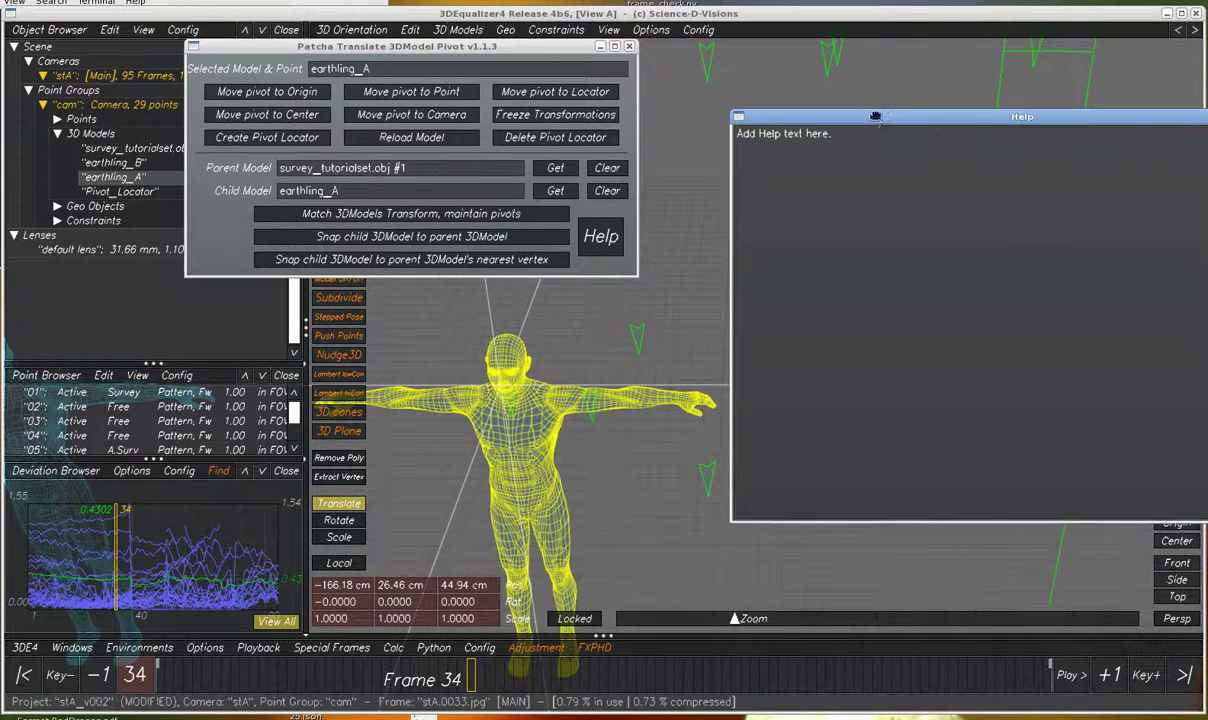
{"action": "left_click_drag", "start_coordinate": [832, 110], "coordinate": [480, 335]}
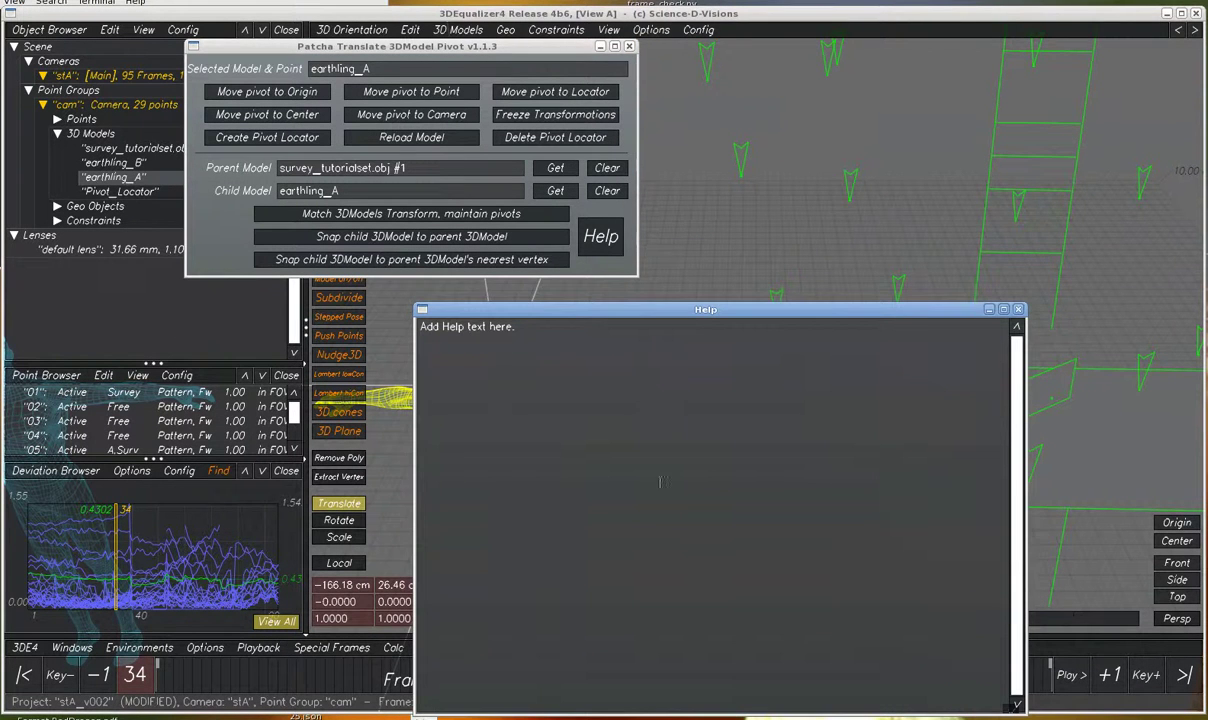